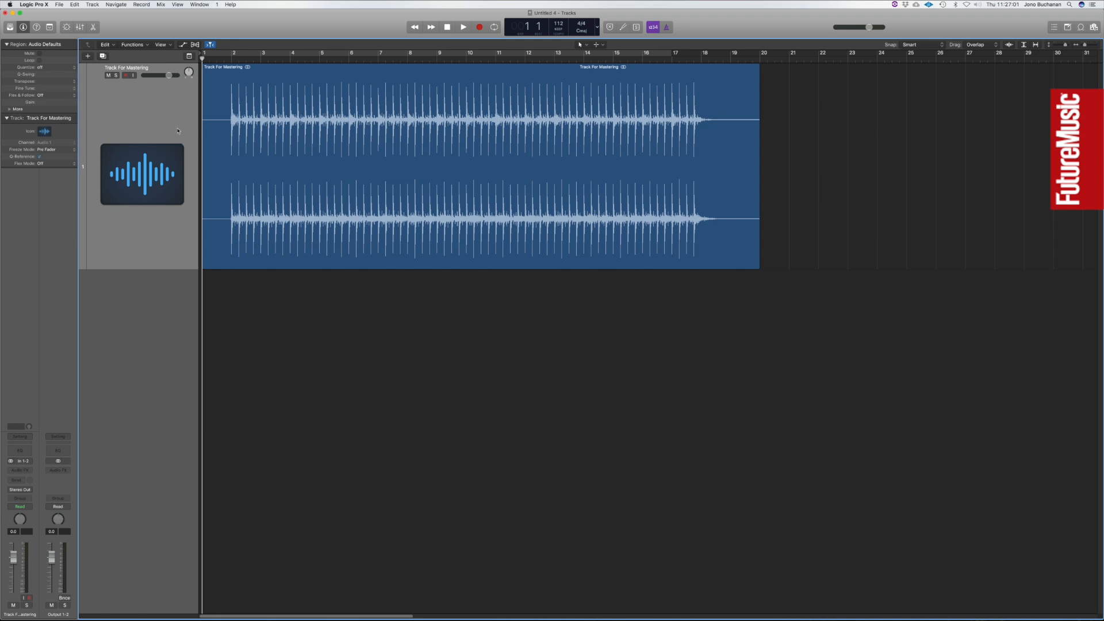
Play the unprocessed Track For Mastering through to its end, and stop playback.
key(space)
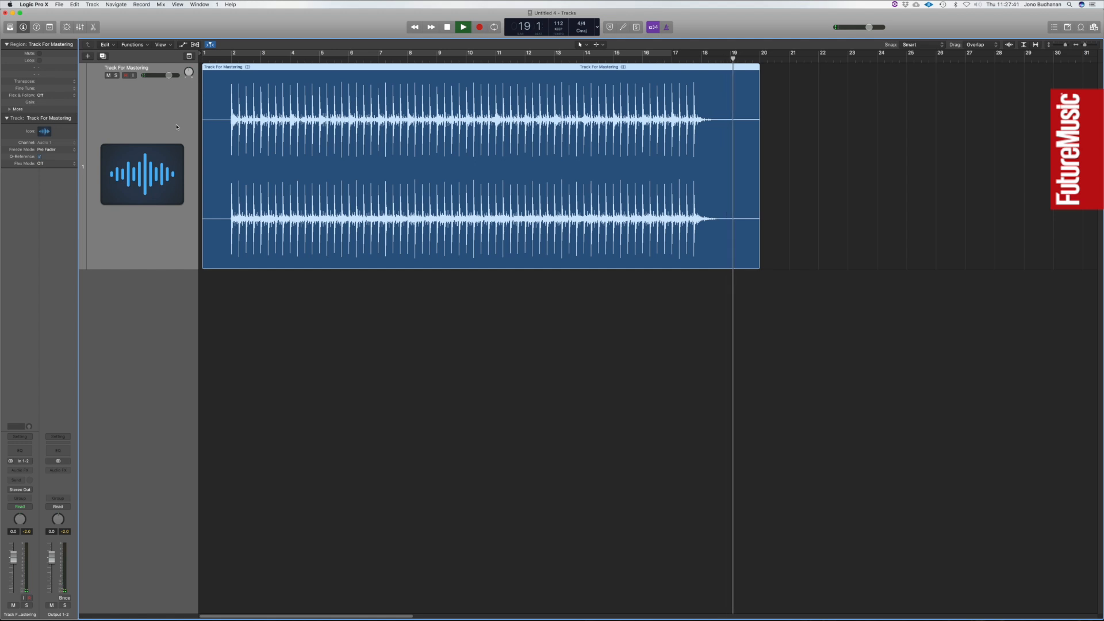
key(space)
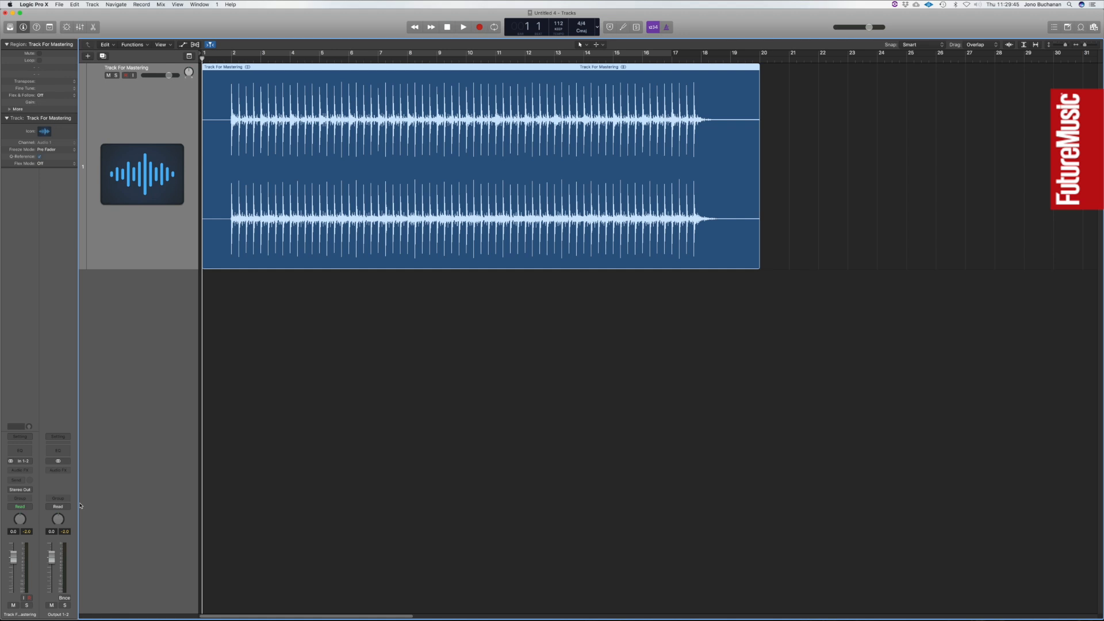
Insert a stereo FF Pro-Q 3 equalizer on the Output 1-2 channel and close its plug-in window.
click(67, 470)
mouse_move(72, 503)
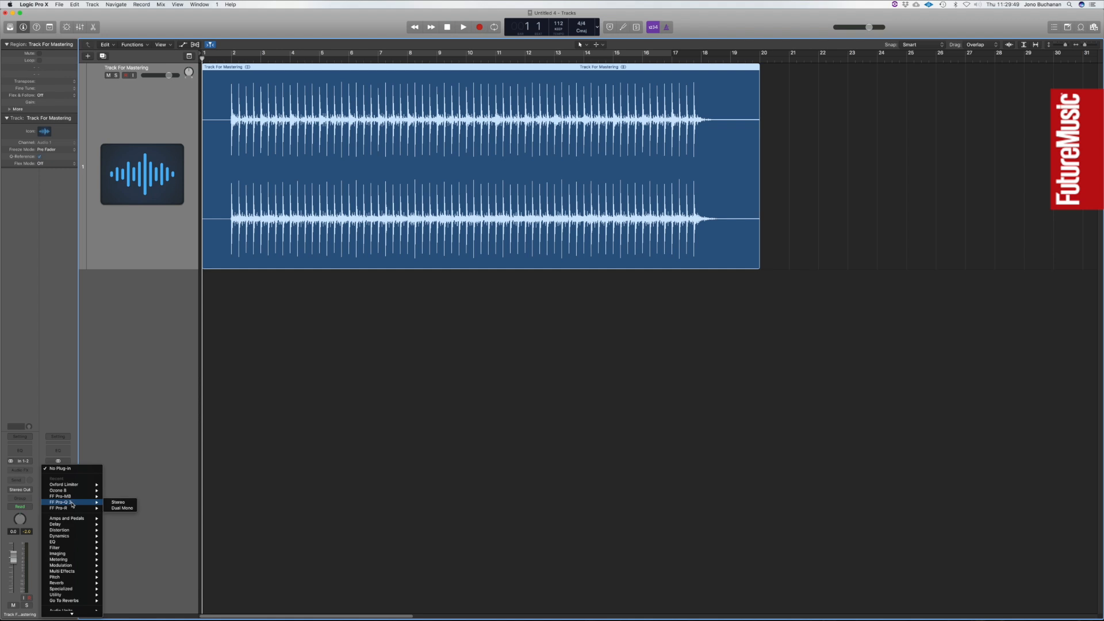
click(119, 503)
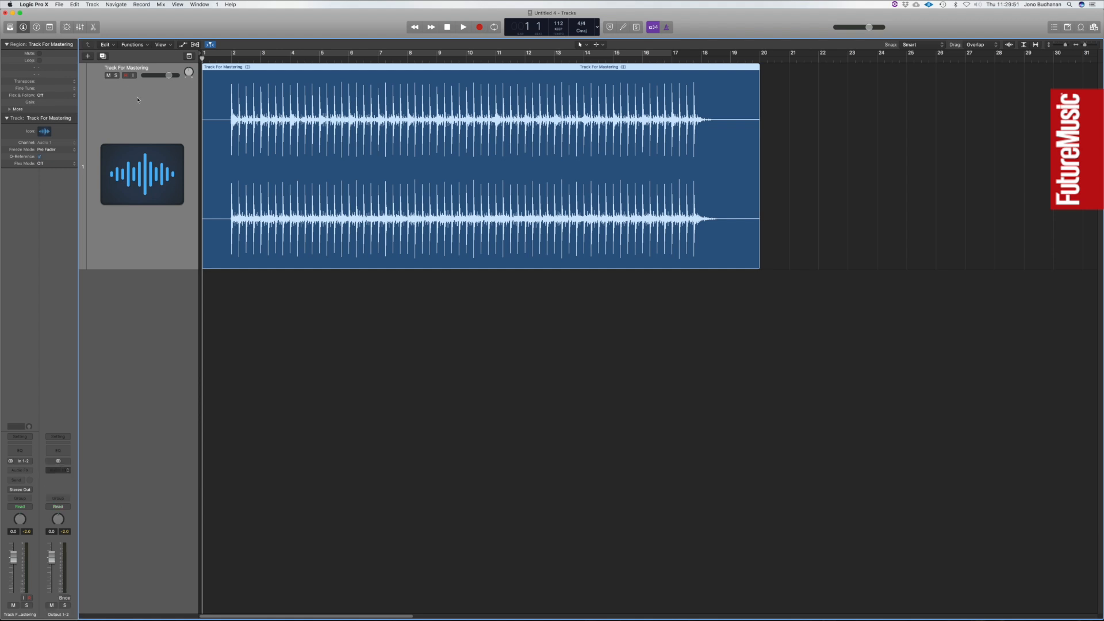
drag(117, 25, 466, 246)
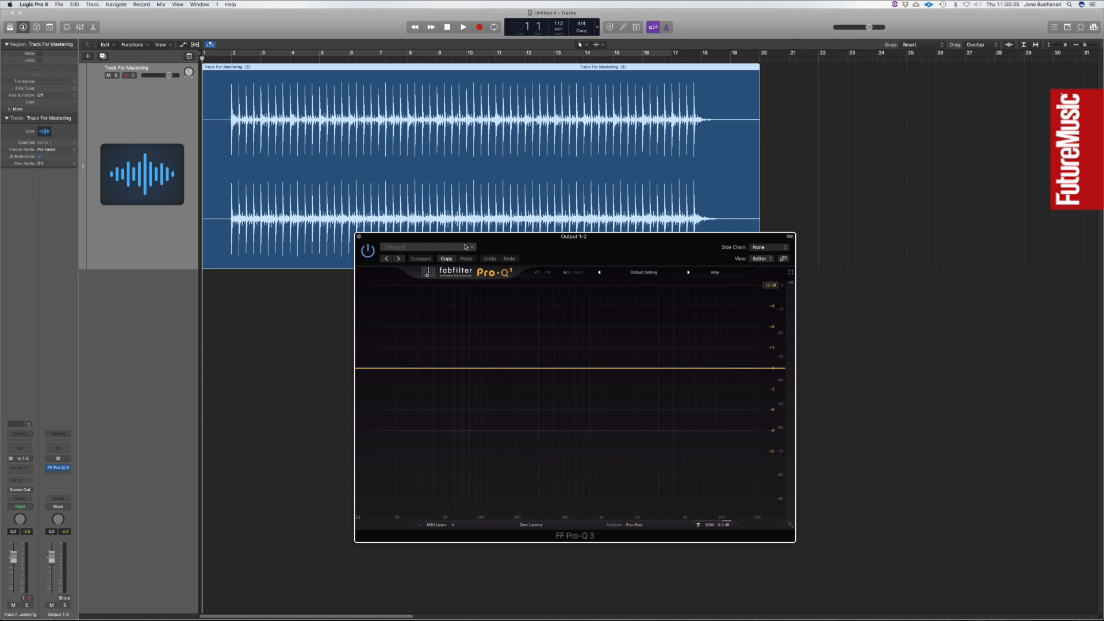
click(359, 237)
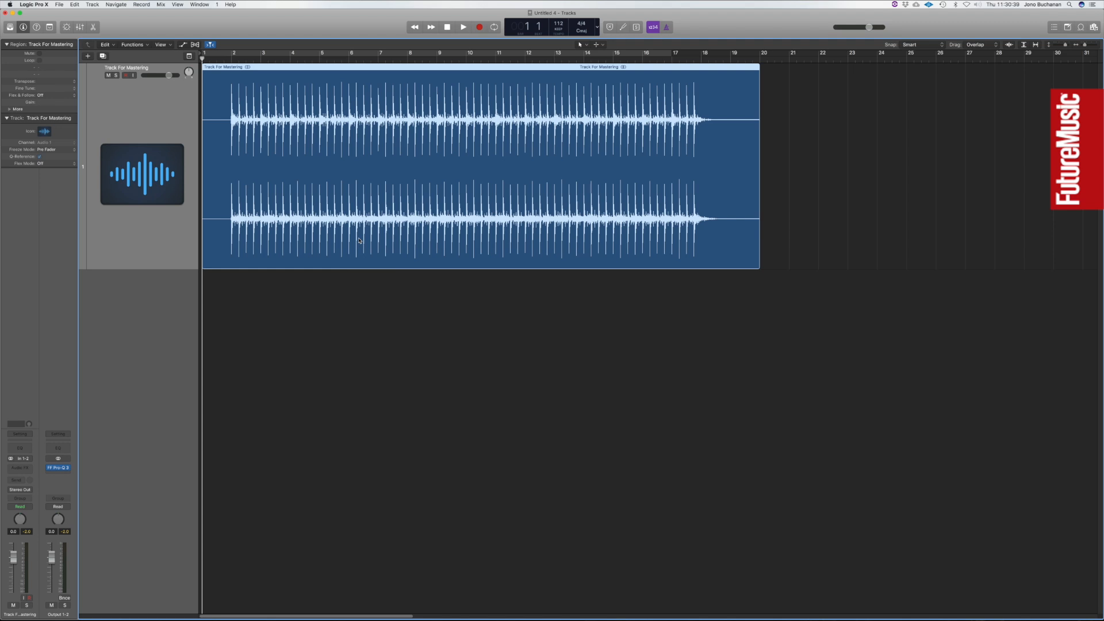
Insert a stereo FF Pro-MB after the equalizer on Output 1-2 and move its window clear of the channel strips.
click(67, 469)
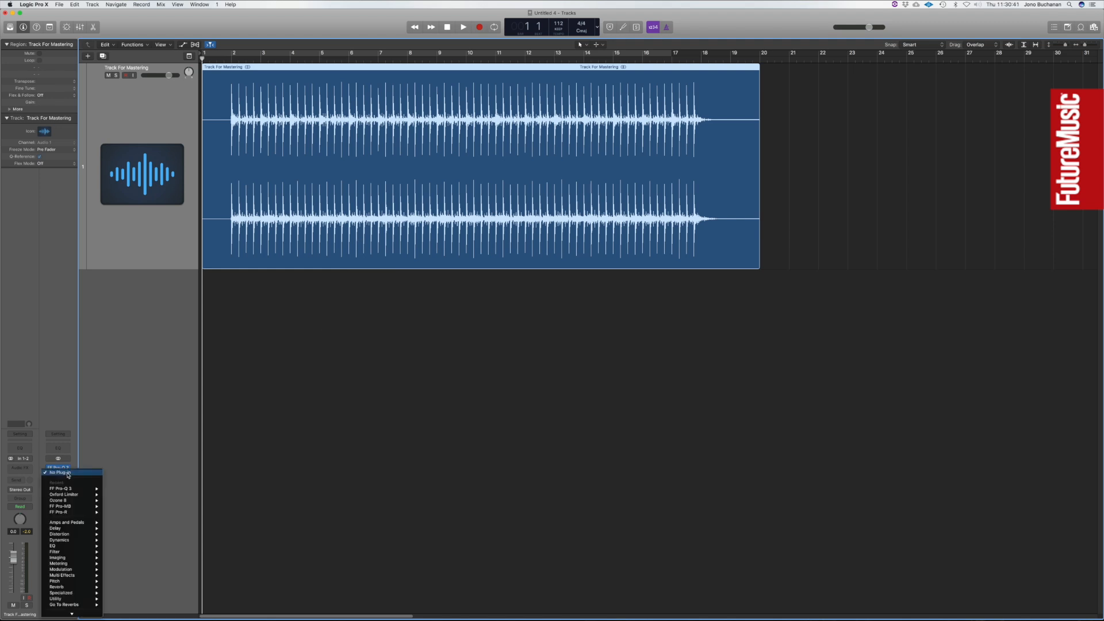
mouse_move(66, 509)
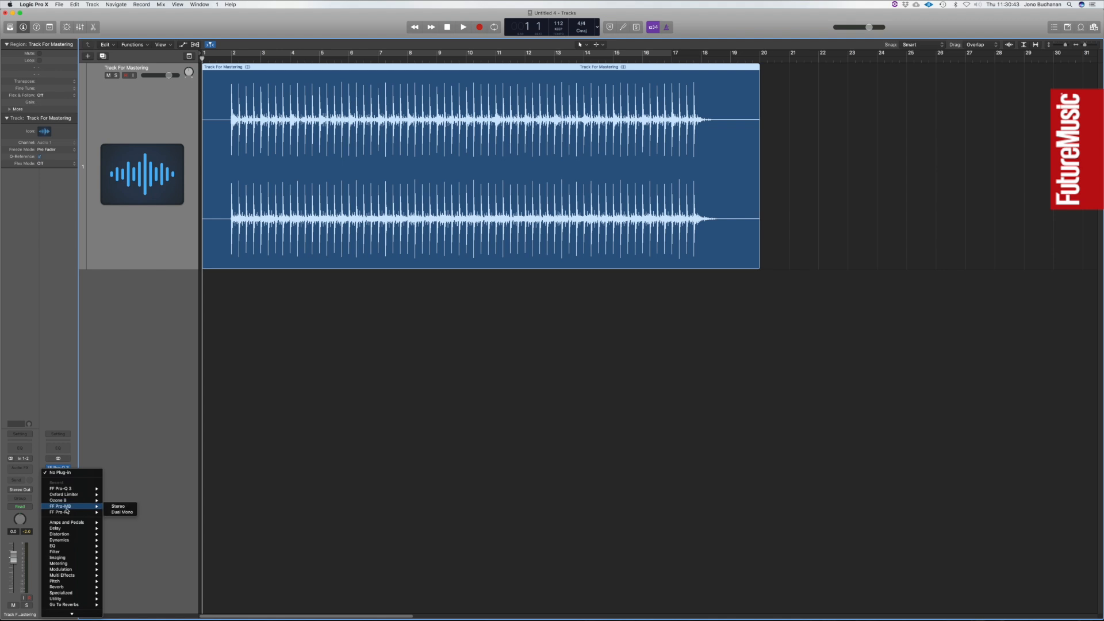
click(117, 506)
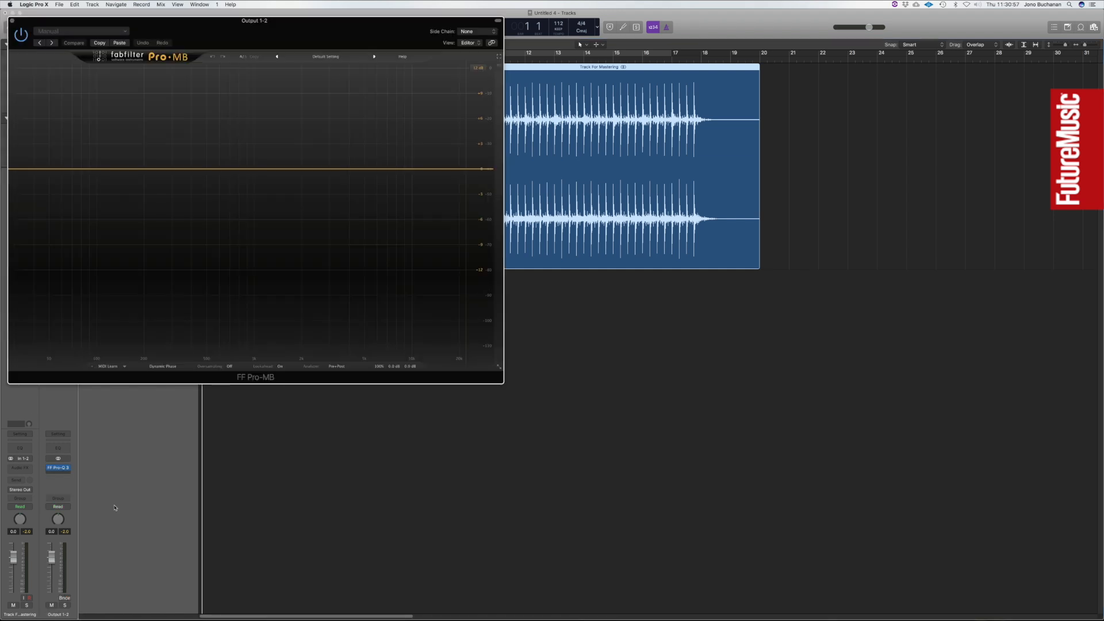
drag(77, 24, 349, 140)
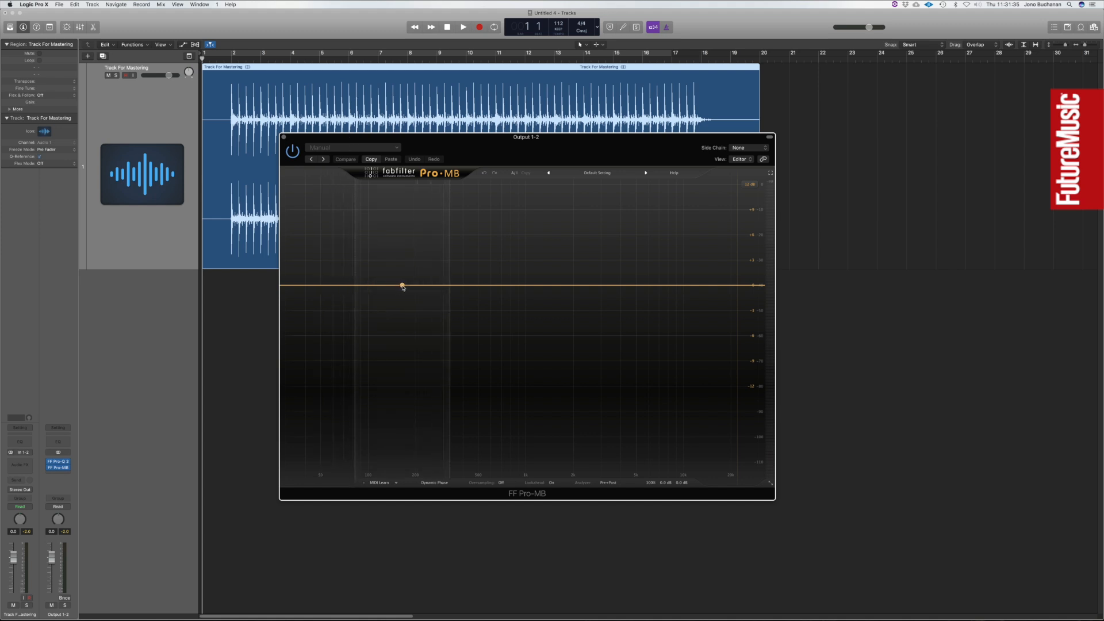
Create a low-mid compression band in Pro-MB and move its low crossover slightly higher.
click(402, 286)
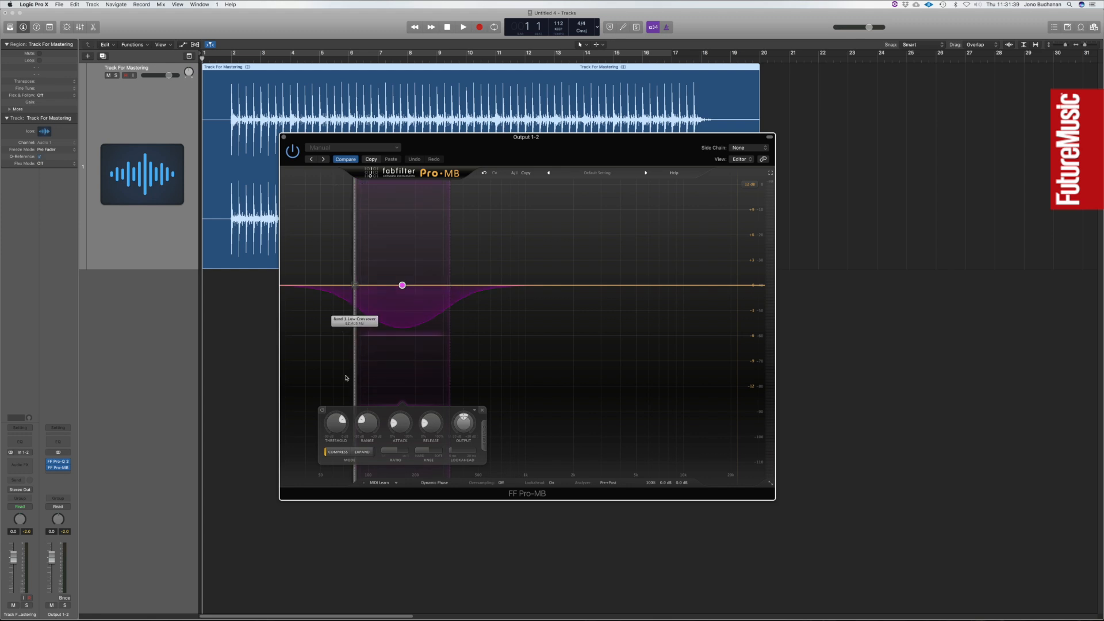
mouse_move(355, 285)
mouse_down()
mouse_move(287, 281)
mouse_move(359, 285)
mouse_up()
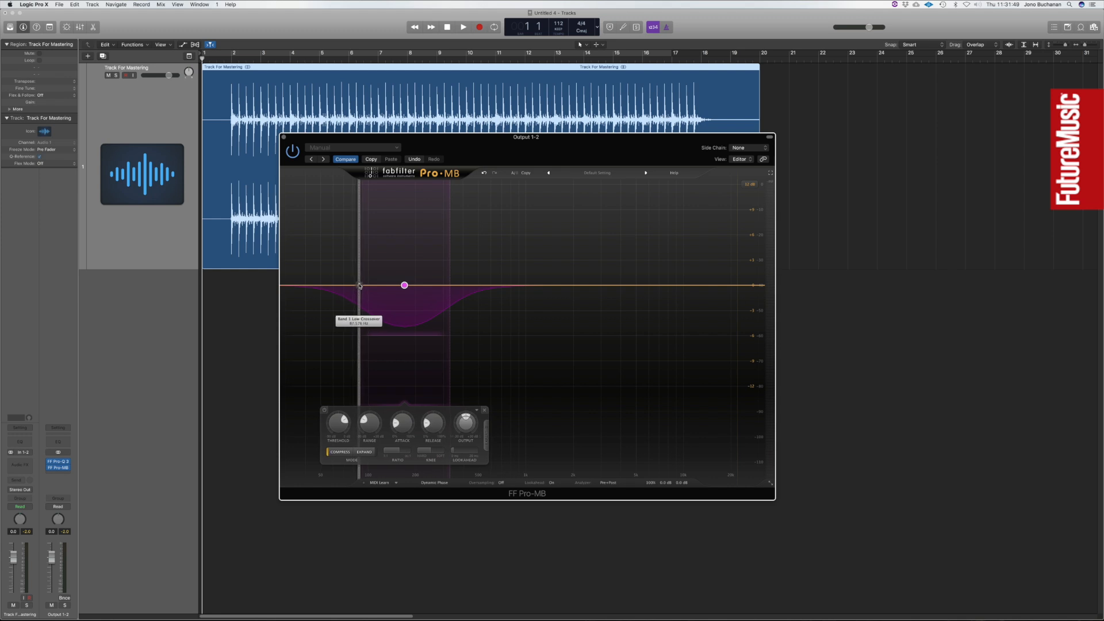
Reduce the low-mid band's range to a gentle amount and adjust its attack and release.
mouse_move(336, 424)
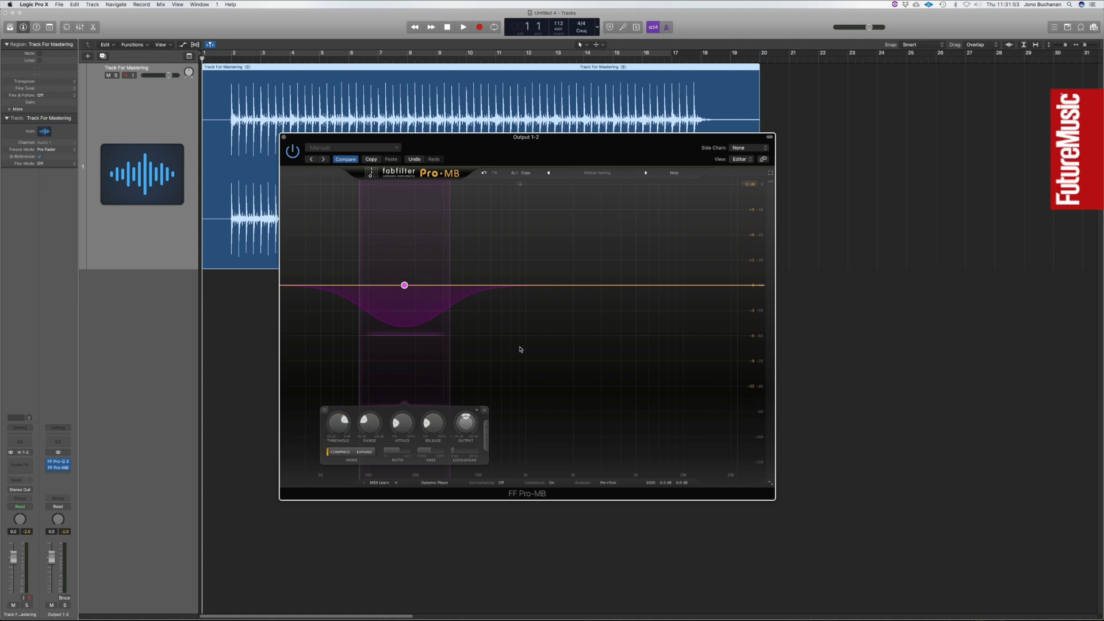
mouse_move(369, 423)
mouse_down()
mouse_move(362, 377)
mouse_move(360, 414)
mouse_up()
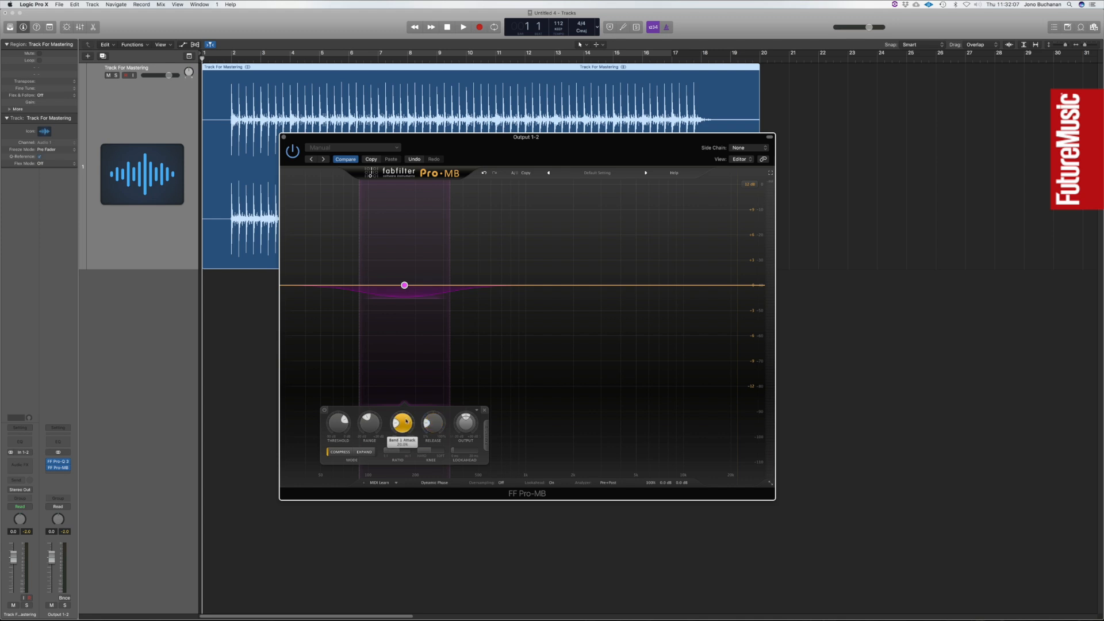
drag(406, 424, 440, 419)
drag(433, 423, 432, 434)
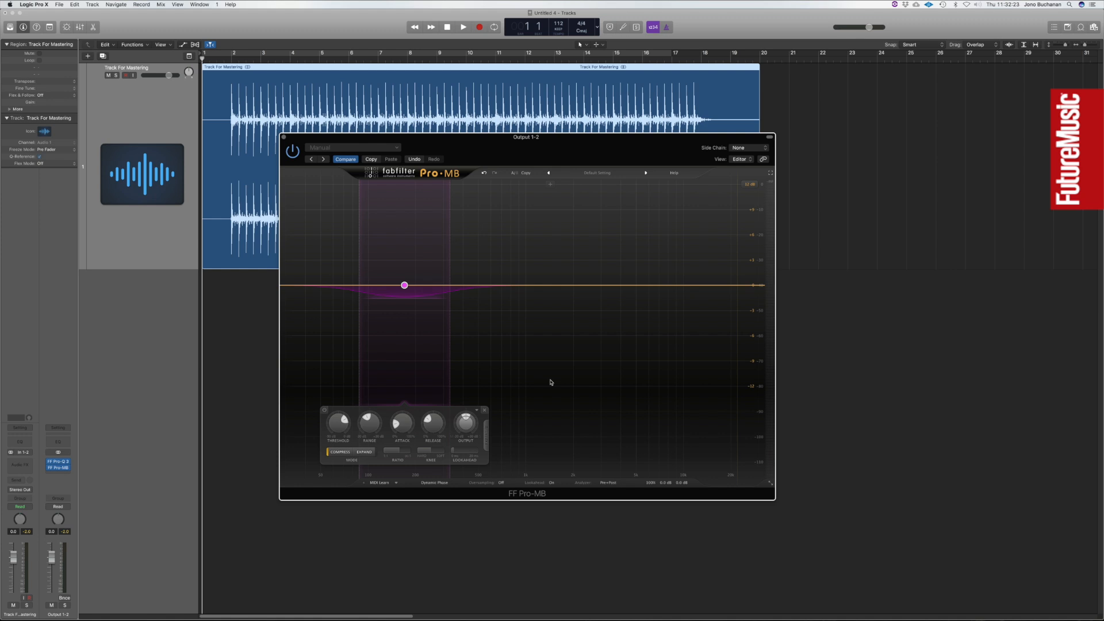
mouse_move(467, 426)
mouse_move(402, 451)
Set a cycle region from bar 2 to bar 18 and start playback.
drag(235, 55, 701, 56)
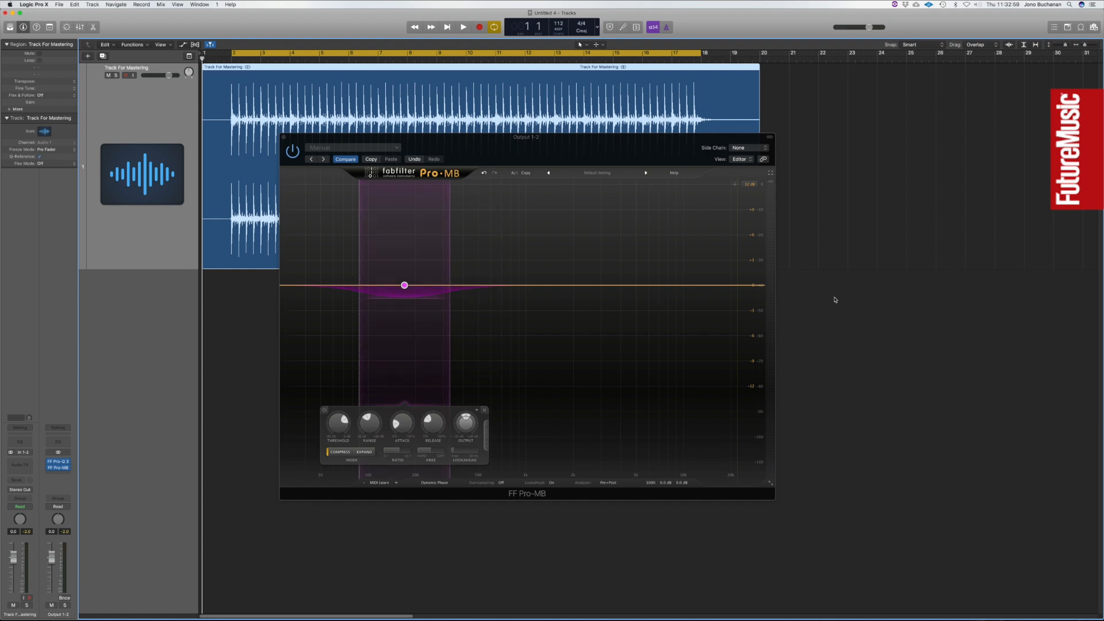
click(861, 299)
key(space)
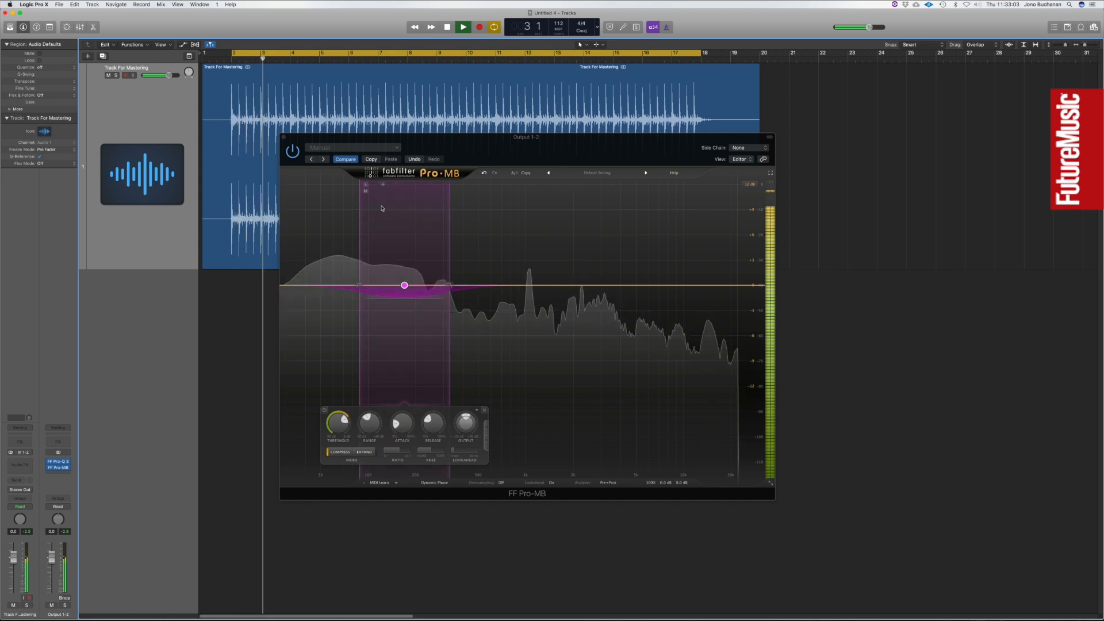
Solo the low-mid band, fine-tune its range and lower its high crossover slightly.
click(365, 184)
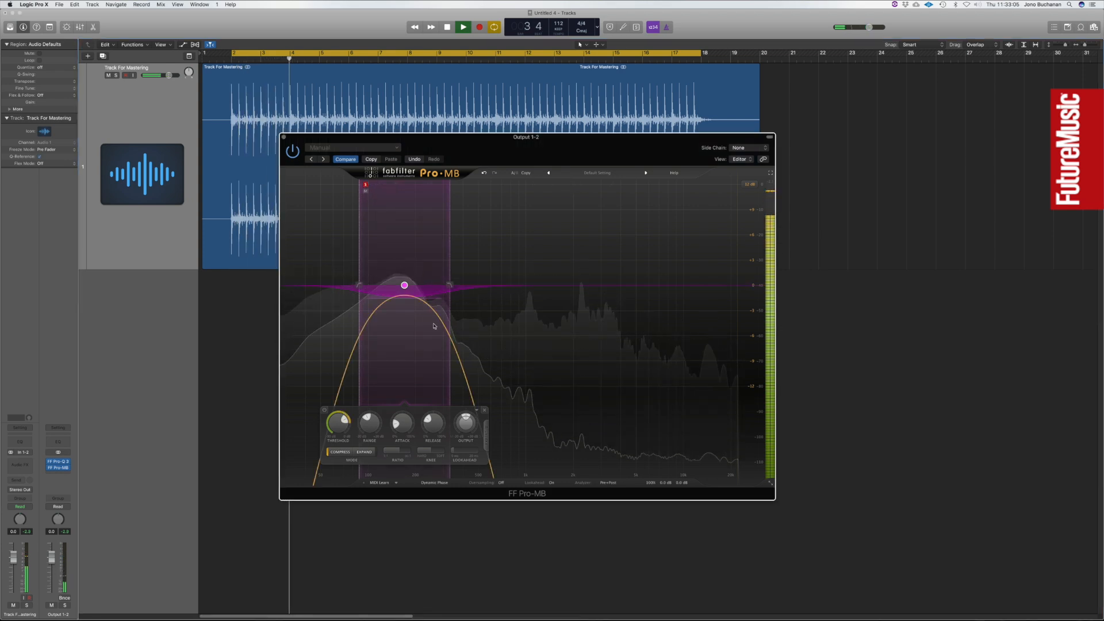
mouse_move(338, 425)
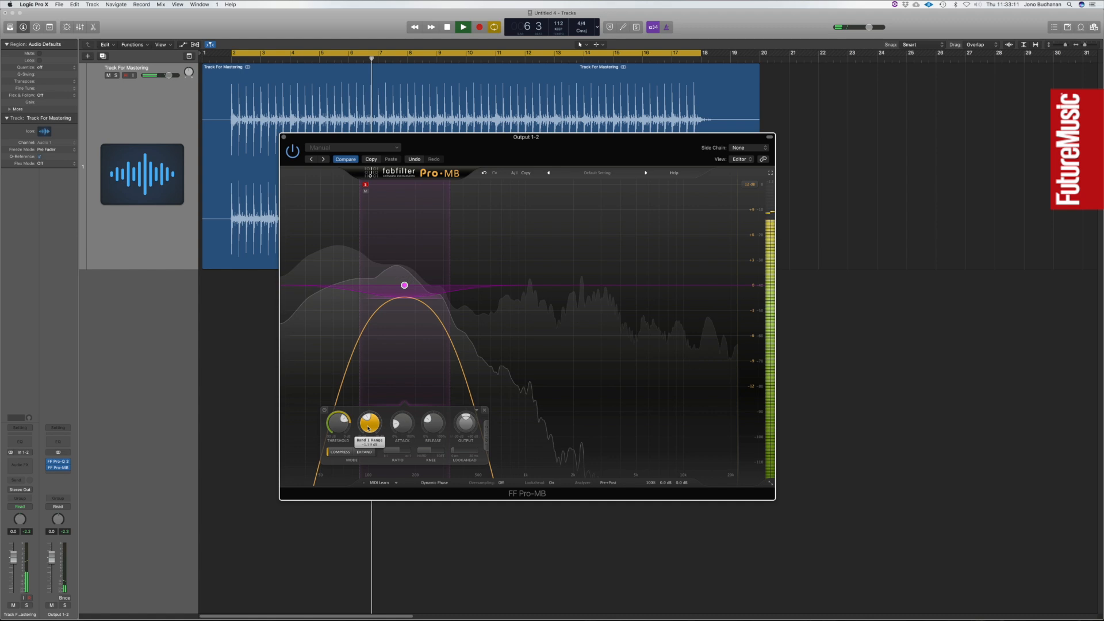
drag(369, 432, 362, 457)
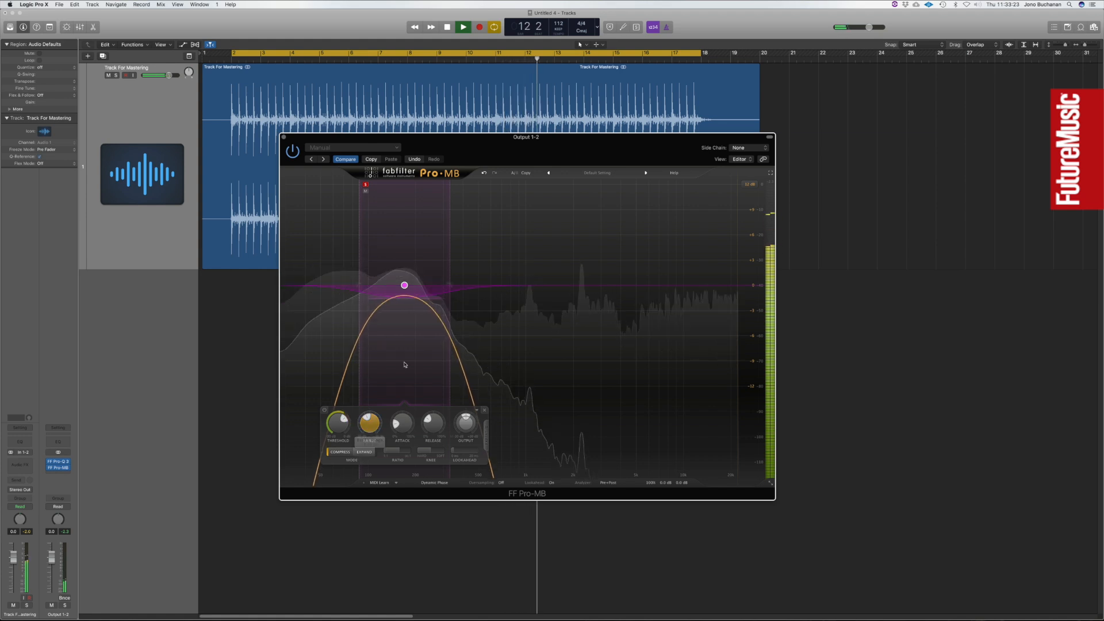
drag(450, 286, 446, 286)
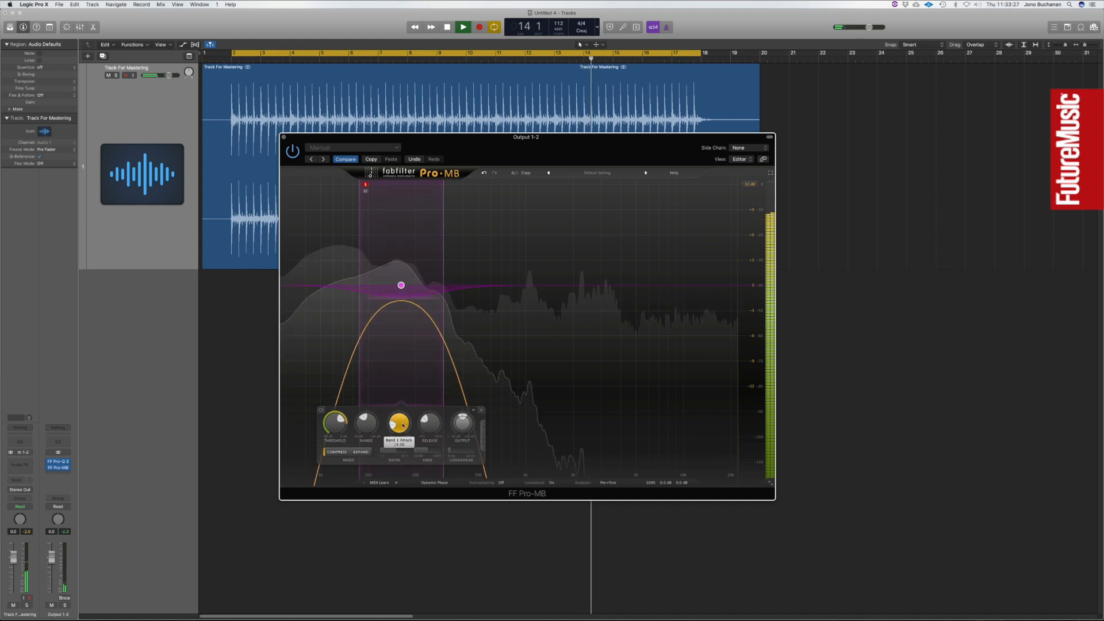
Adjust the low-mid band's attack, raise its output by about 1 dB and take the band out of solo.
mouse_move(402, 427)
mouse_down()
mouse_move(401, 398)
mouse_move(395, 422)
mouse_up()
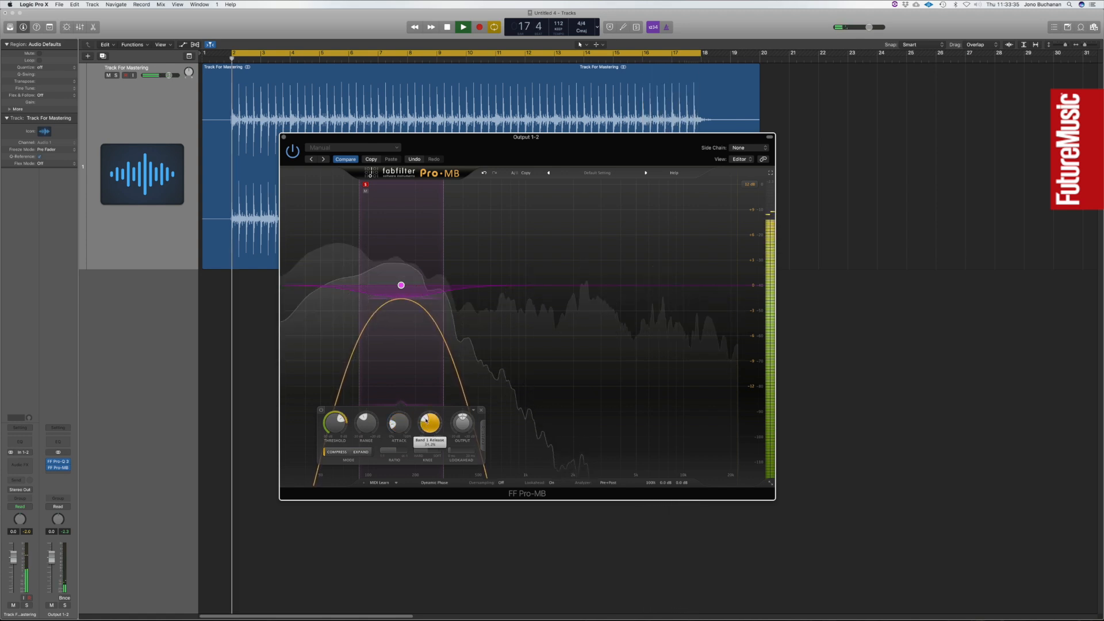
drag(460, 424, 461, 413)
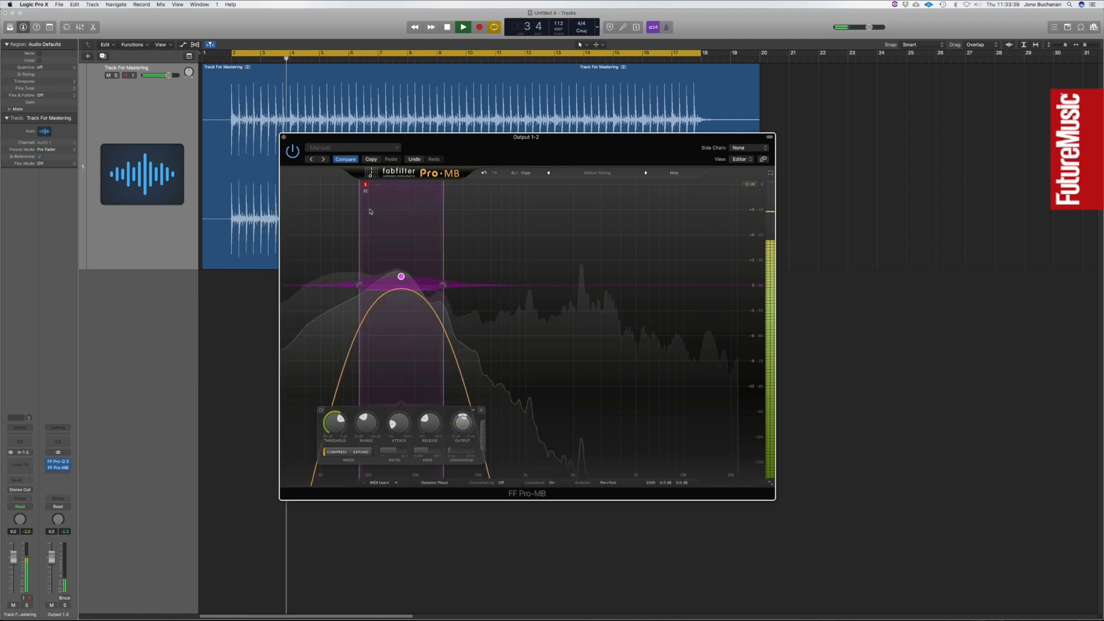
click(365, 185)
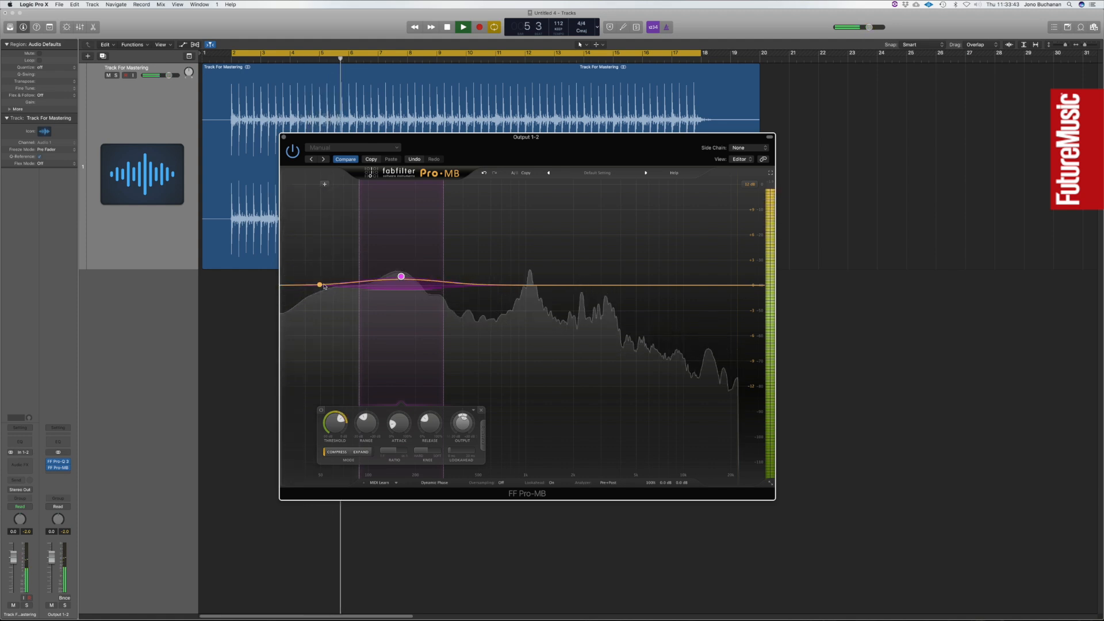
Add a bass band below the low-mid band, audition it in solo, reduce its range and raise its output slightly.
click(319, 284)
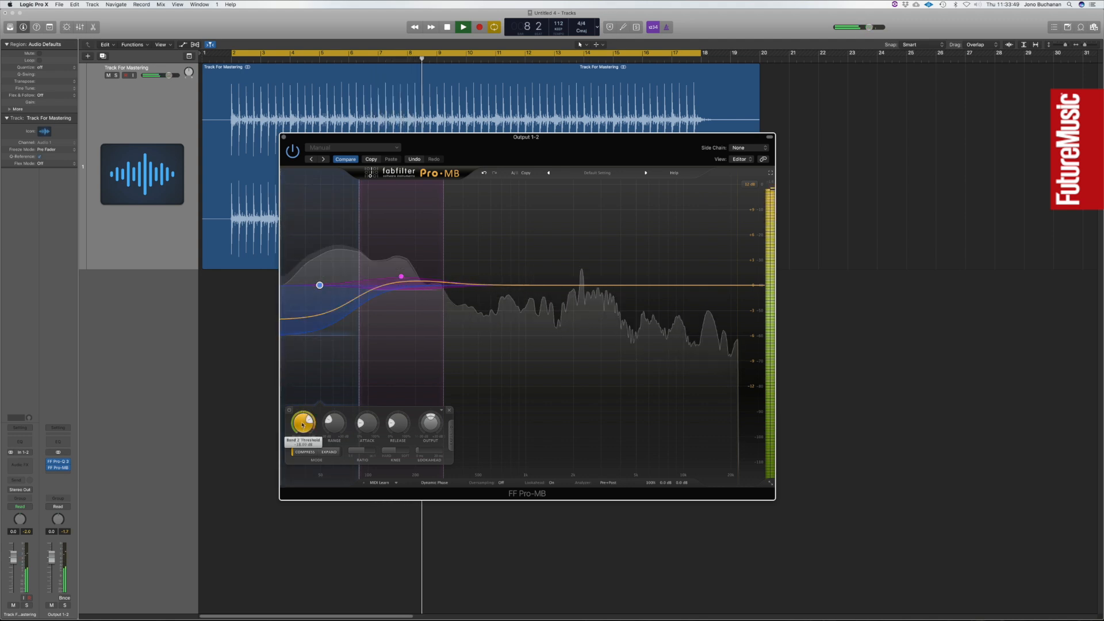
click(287, 186)
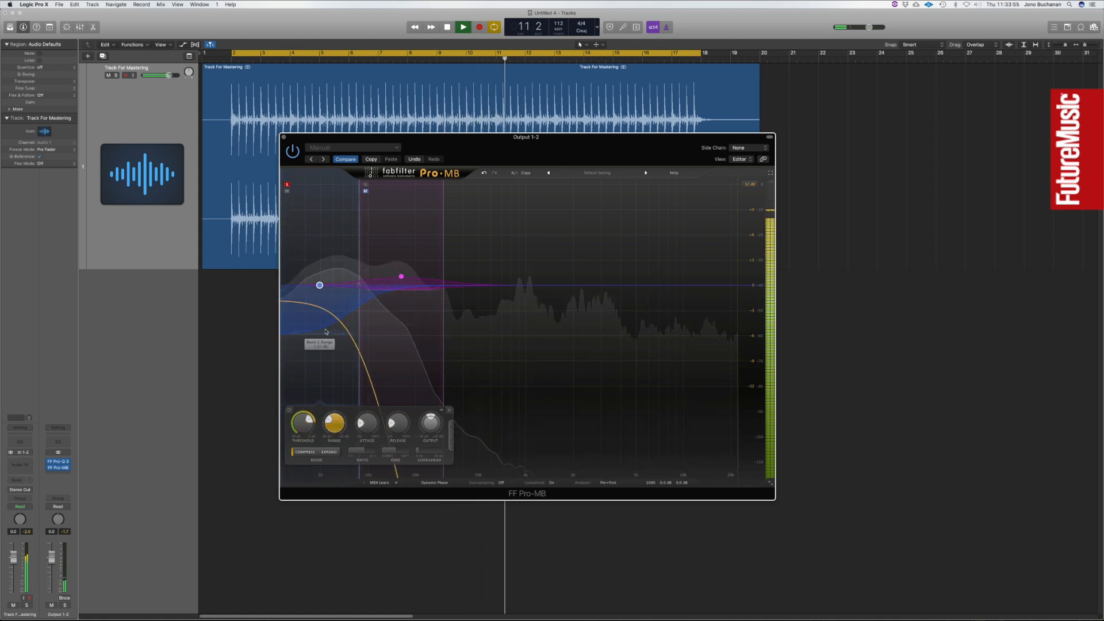
click(287, 185)
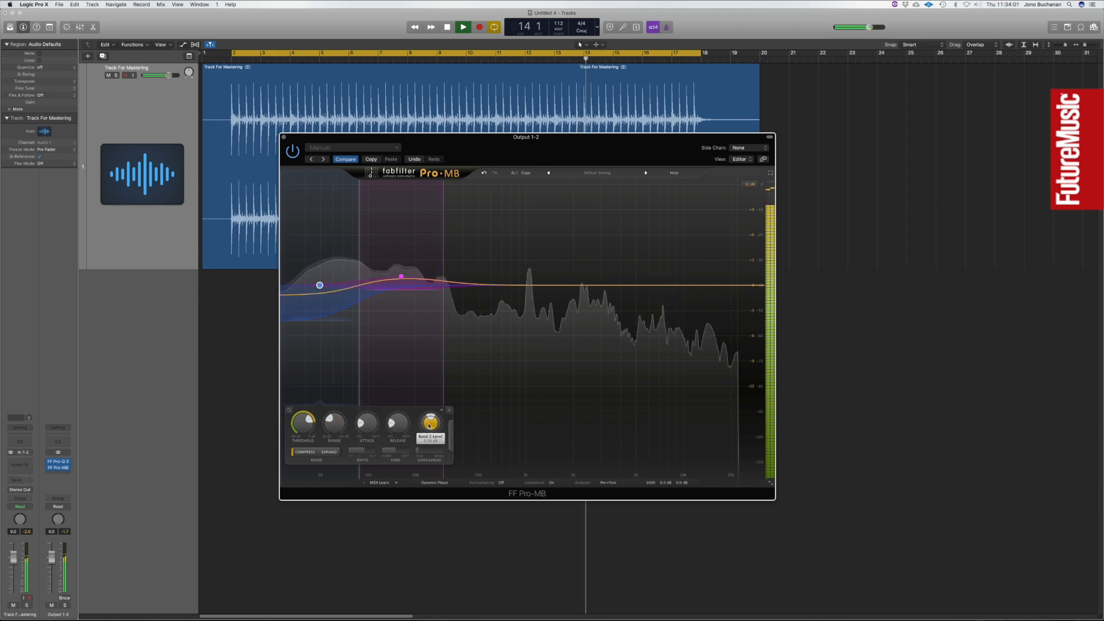
drag(429, 418, 429, 420)
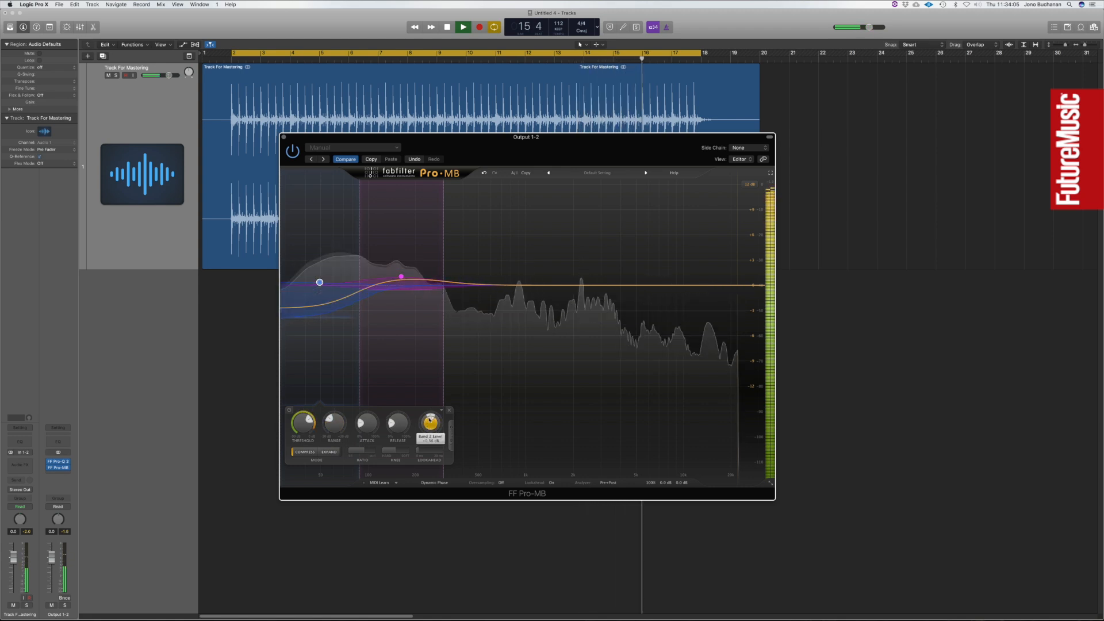
drag(334, 427, 339, 421)
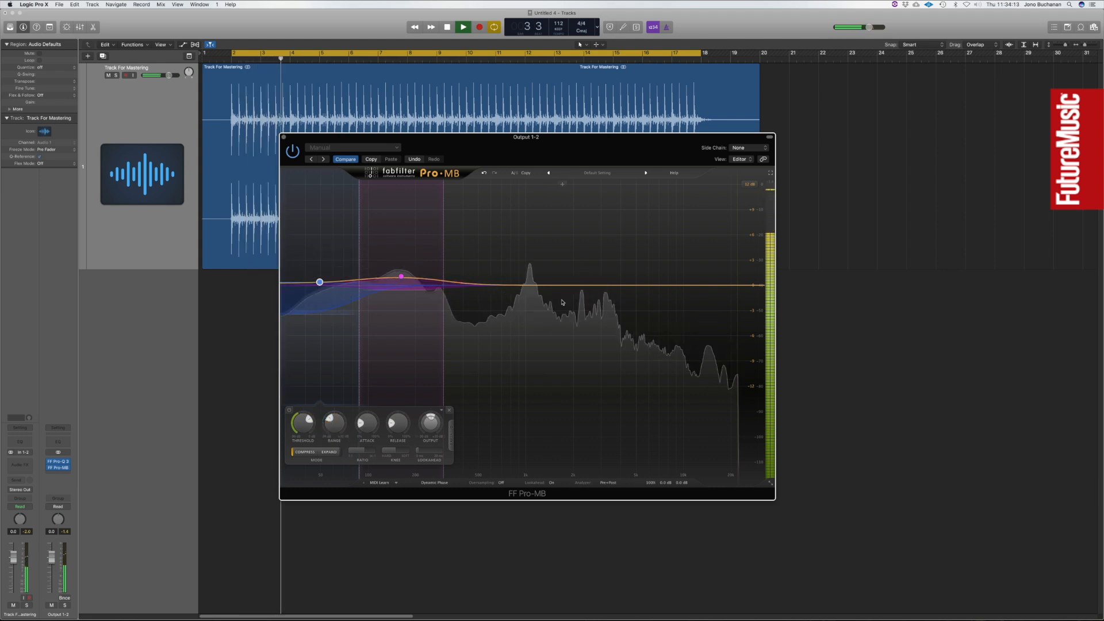
Add a third band in the upper mids, widen it at both crossovers and solo it.
click(551, 292)
drag(504, 309, 499, 311)
drag(599, 285, 608, 286)
click(507, 185)
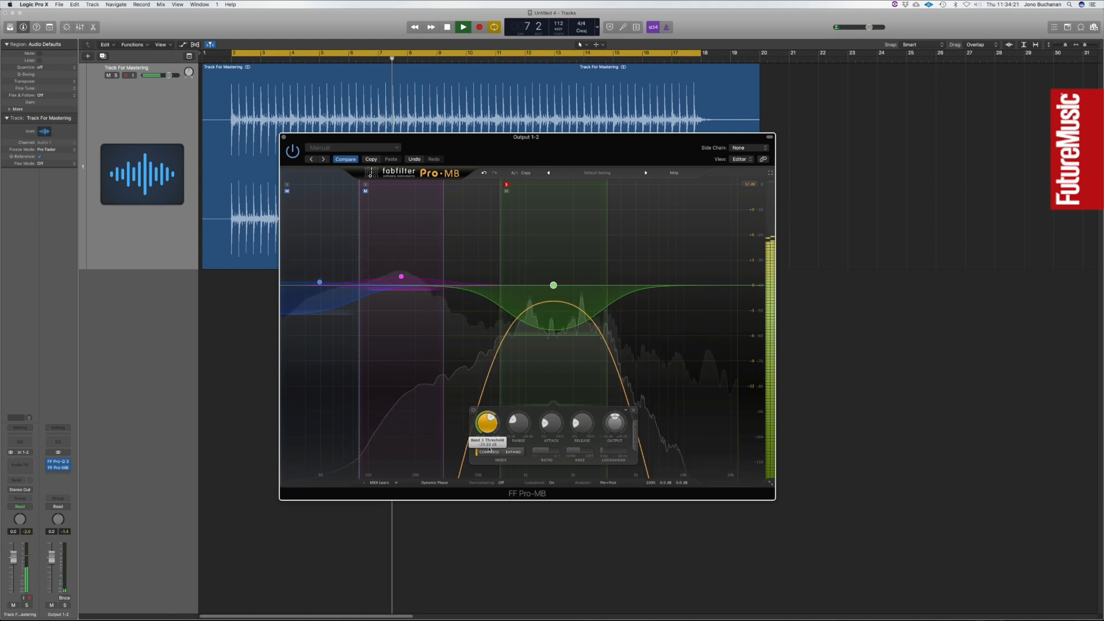
Adjust the upper-mid band's threshold, range, attack and release, raise its output slightly and take it out of solo.
drag(521, 422, 523, 420)
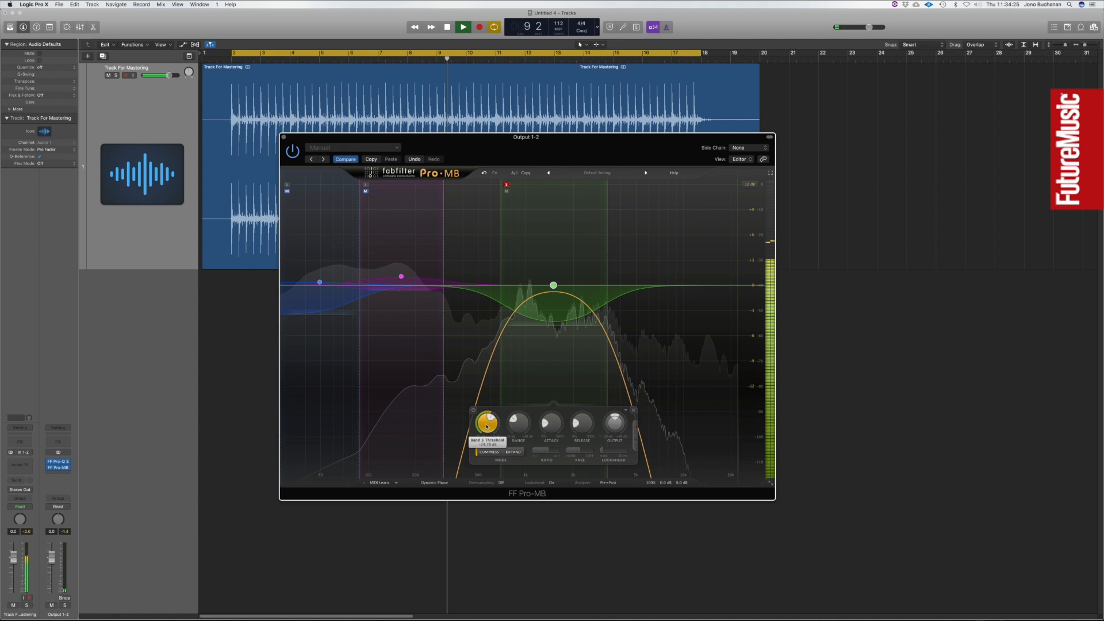
drag(557, 431, 552, 455)
mouse_move(584, 421)
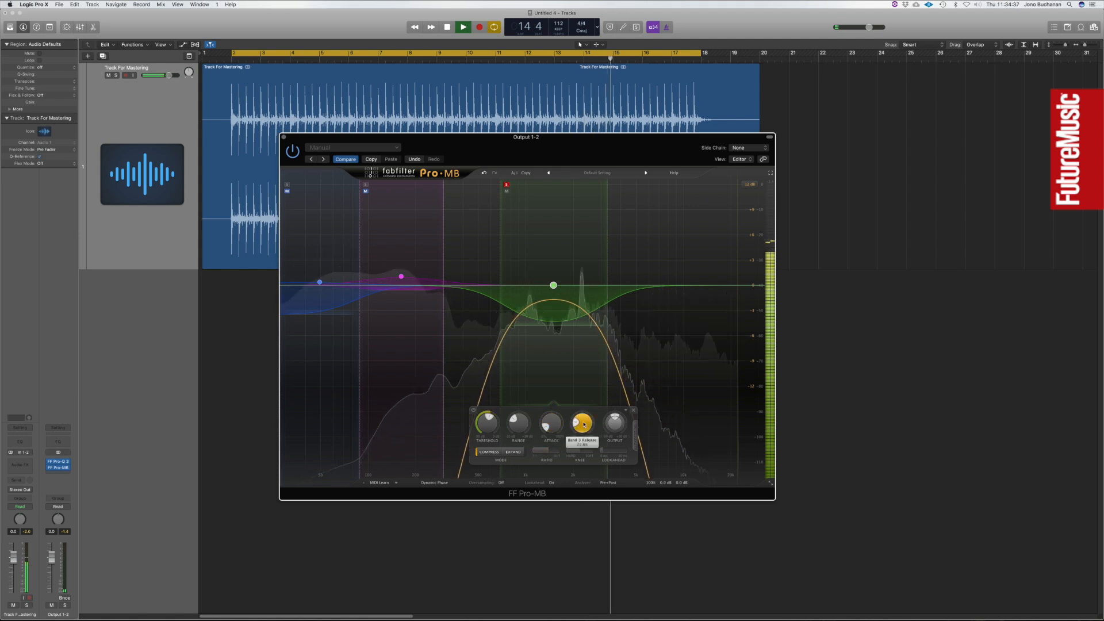
drag(583, 421, 611, 416)
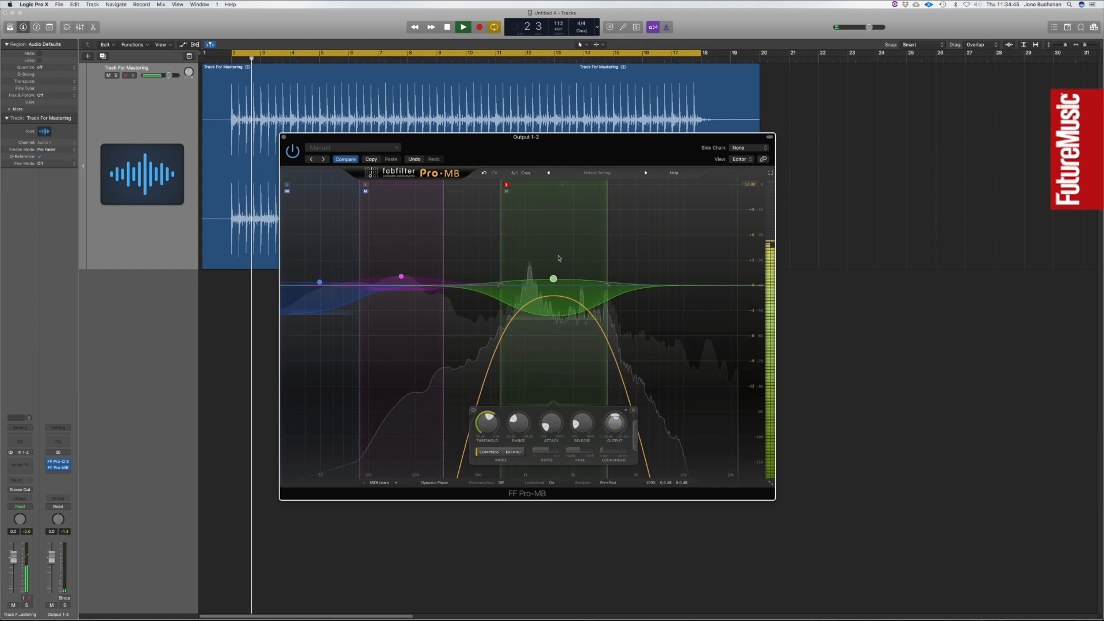
click(506, 184)
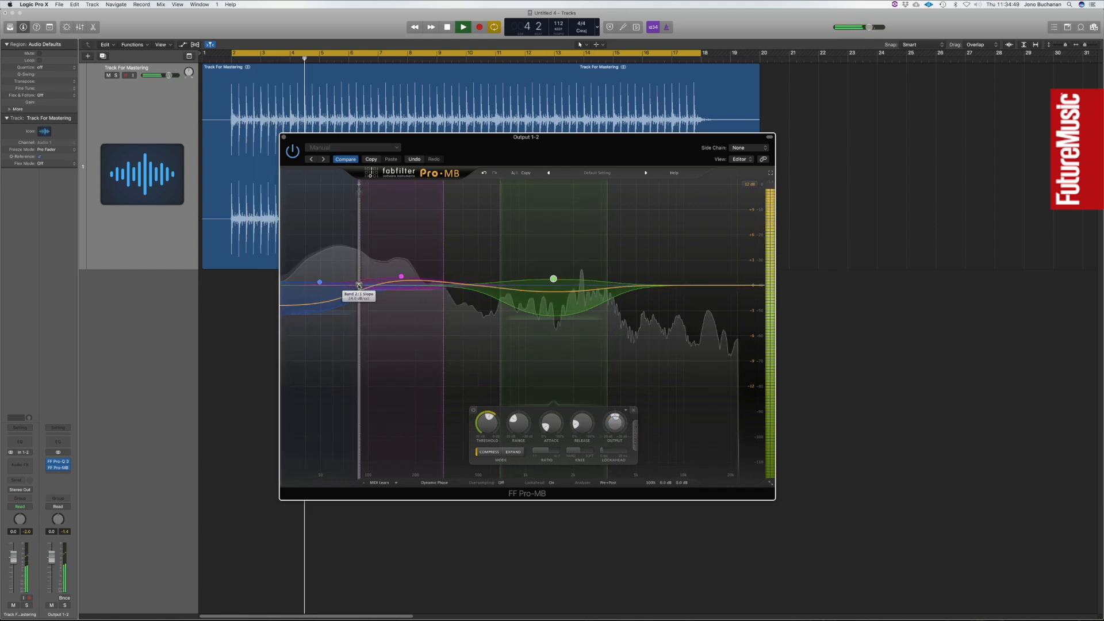
mouse_move(359, 286)
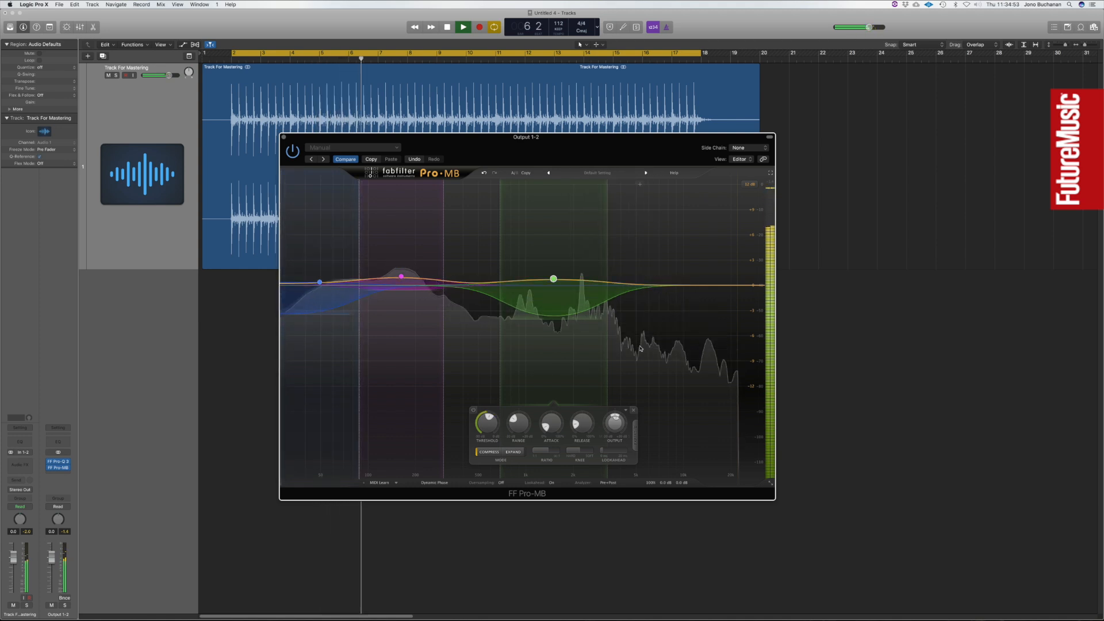
Compare the playing track with Pro-MB bypassed and active, and stop playback.
click(292, 153)
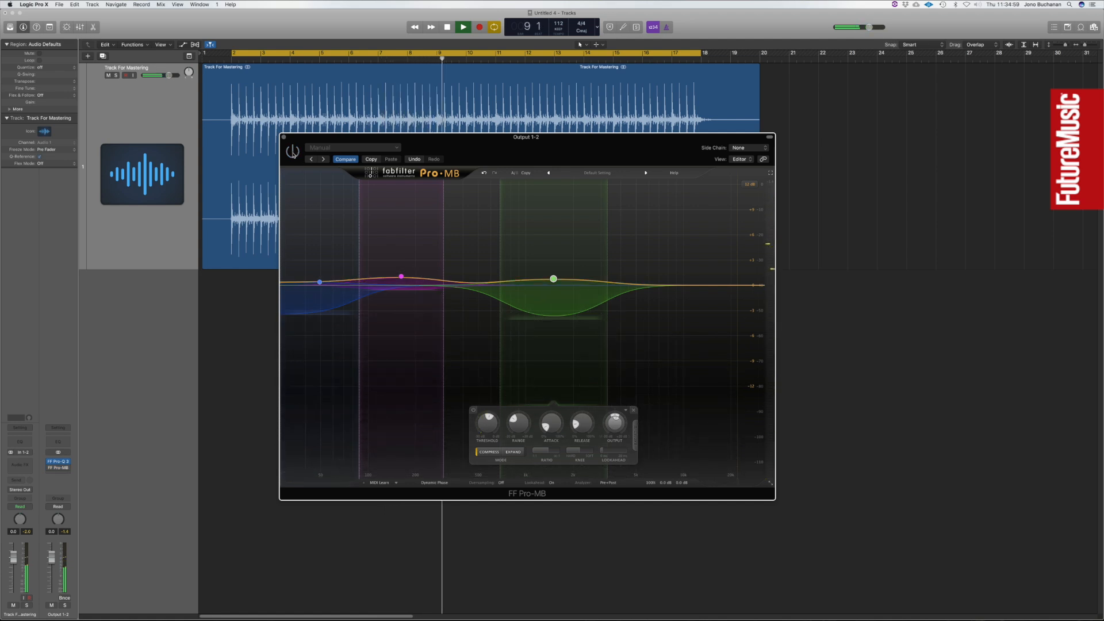
click(292, 152)
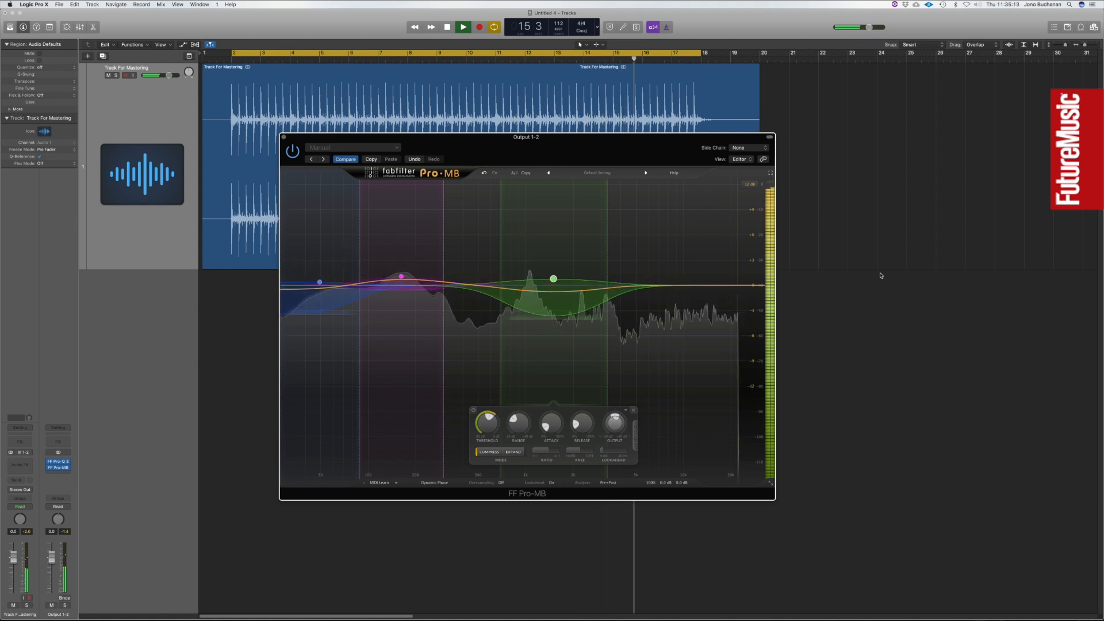
key(space)
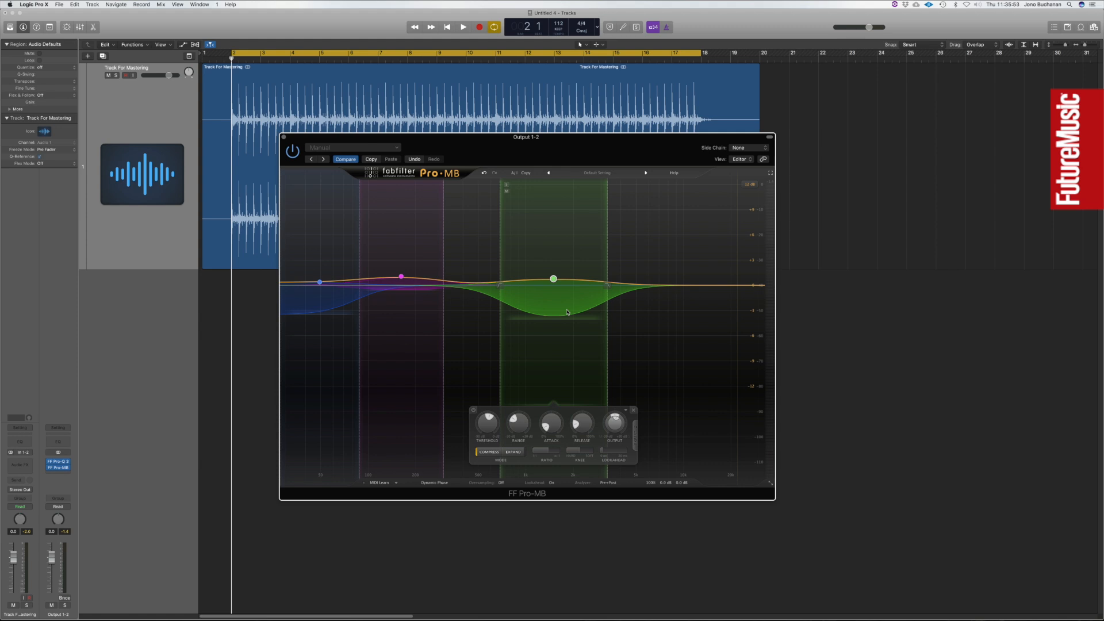
Close Pro-MB, insert a stereo Ozone 8 in the next free output slot and move its window to mid-screen.
click(284, 138)
click(65, 474)
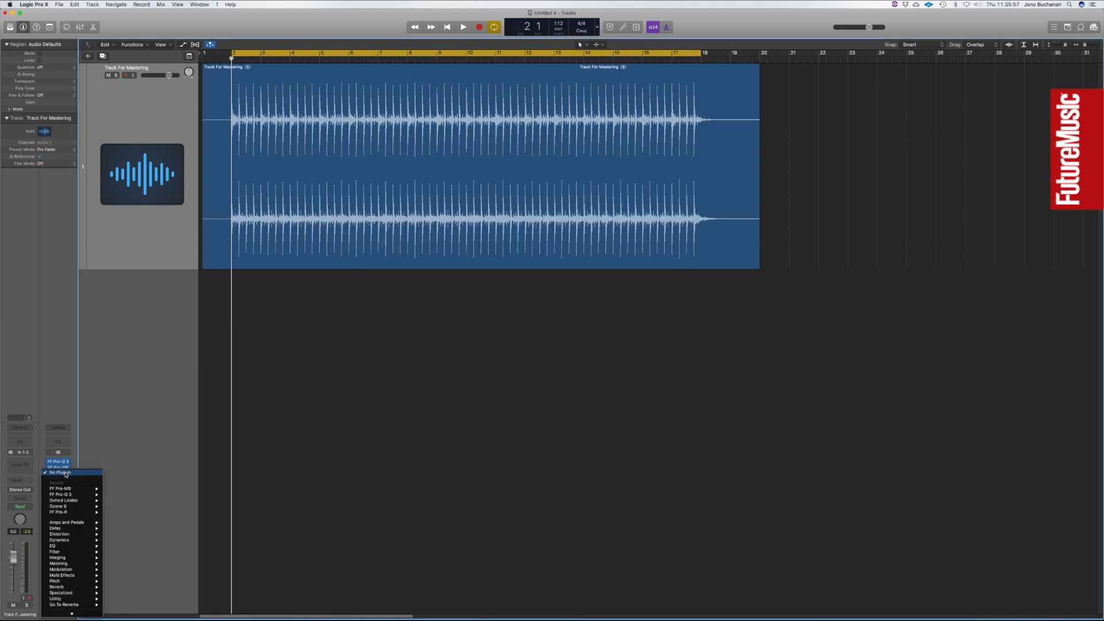
mouse_move(72, 506)
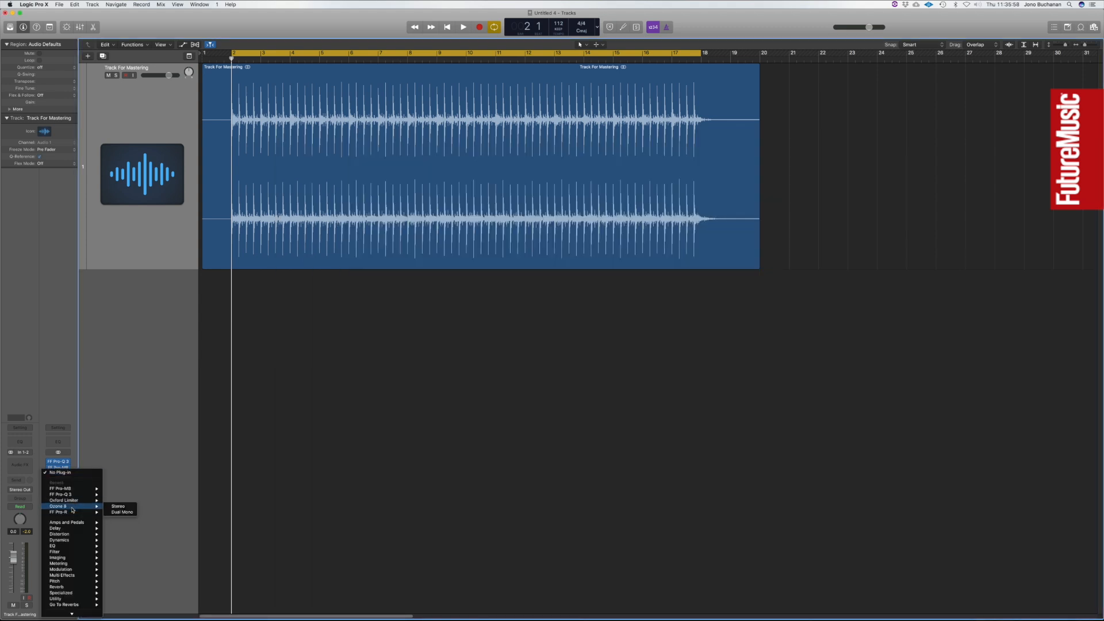
click(121, 508)
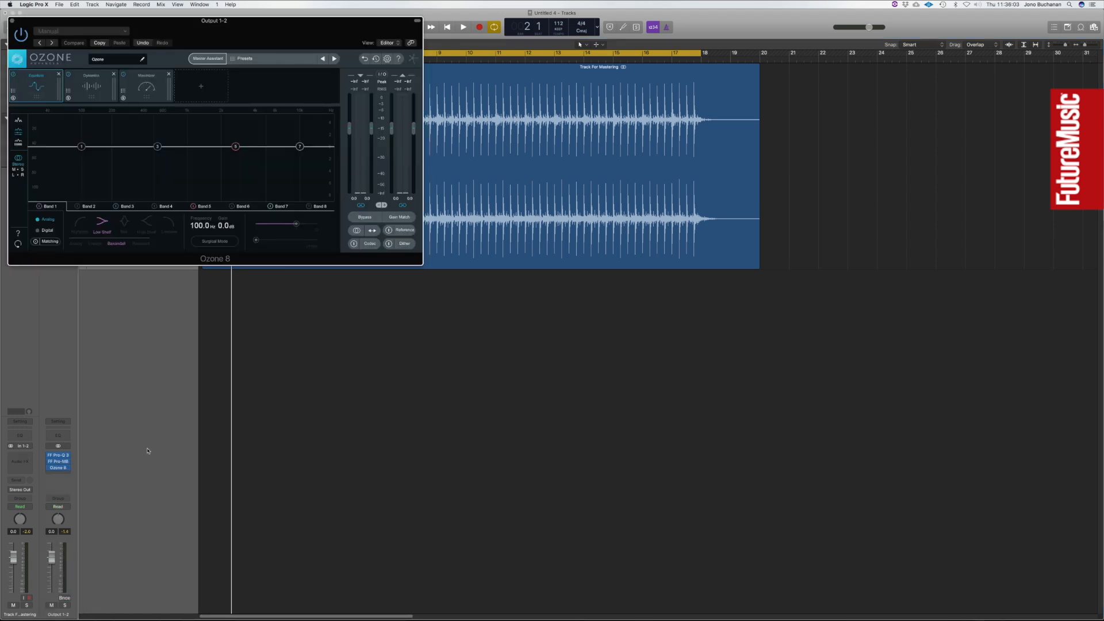
drag(152, 23, 437, 229)
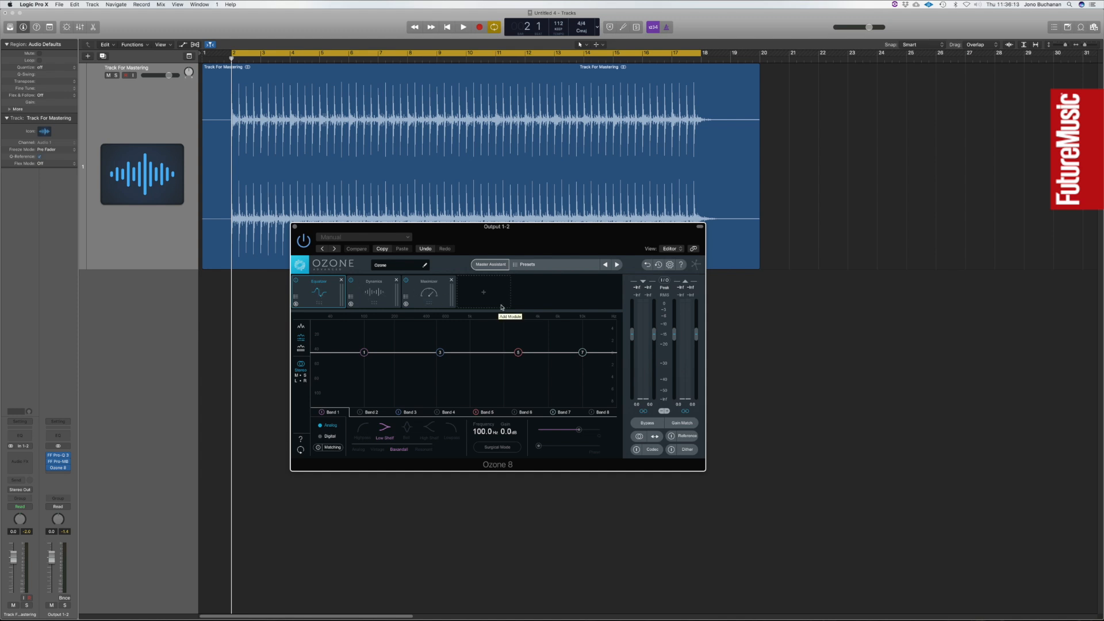
Remove Ozone's Maximizer, Dynamics and Equalizer modules and add the Imager module.
click(452, 280)
click(396, 280)
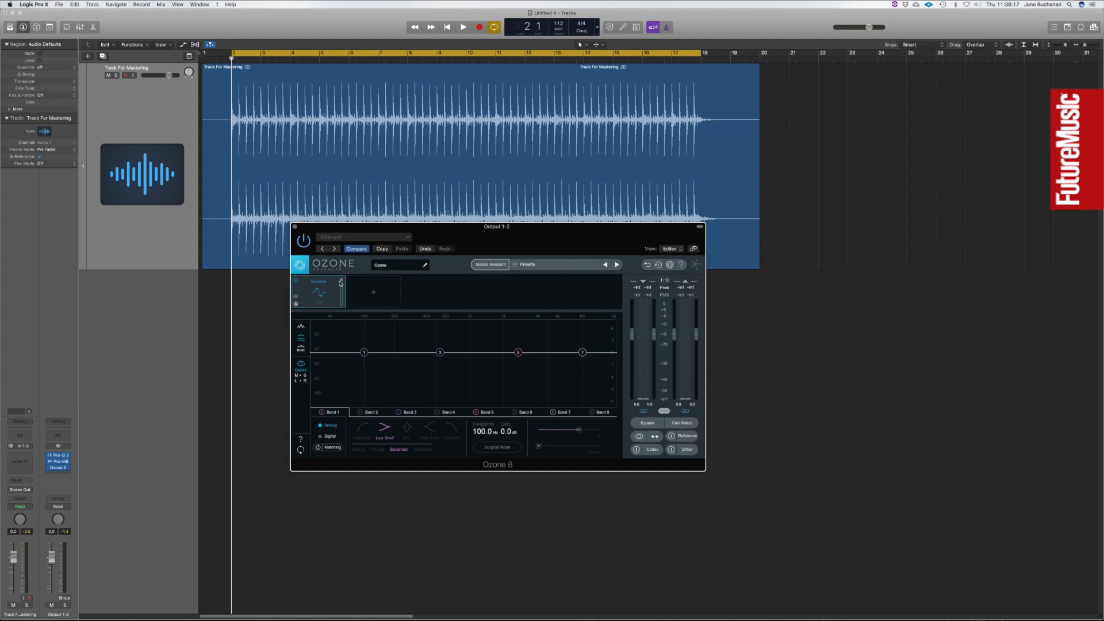
click(343, 281)
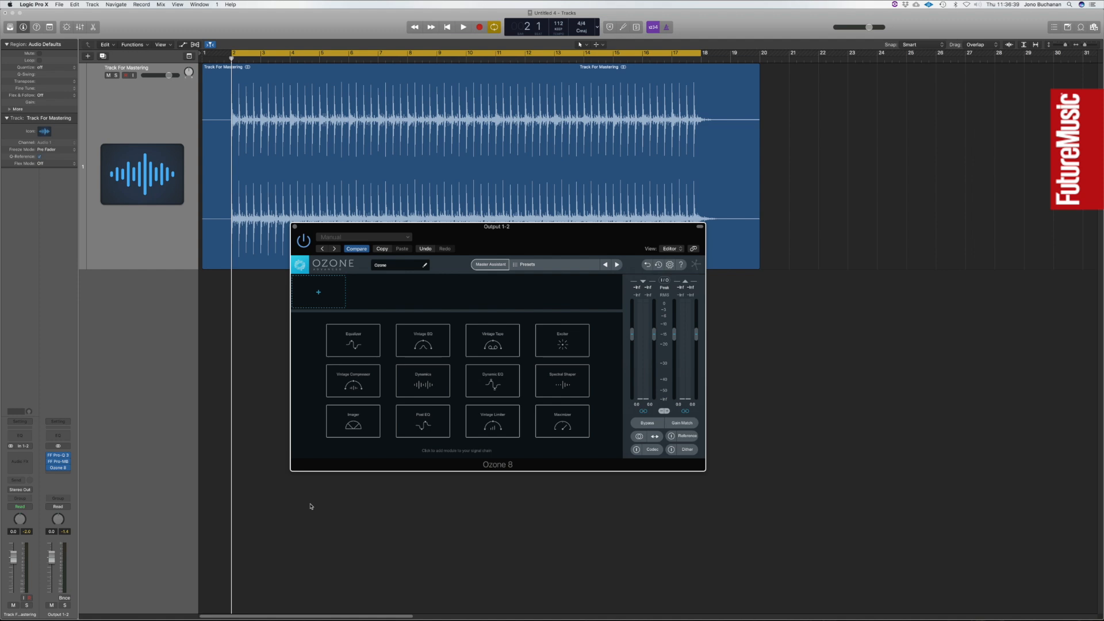
click(353, 423)
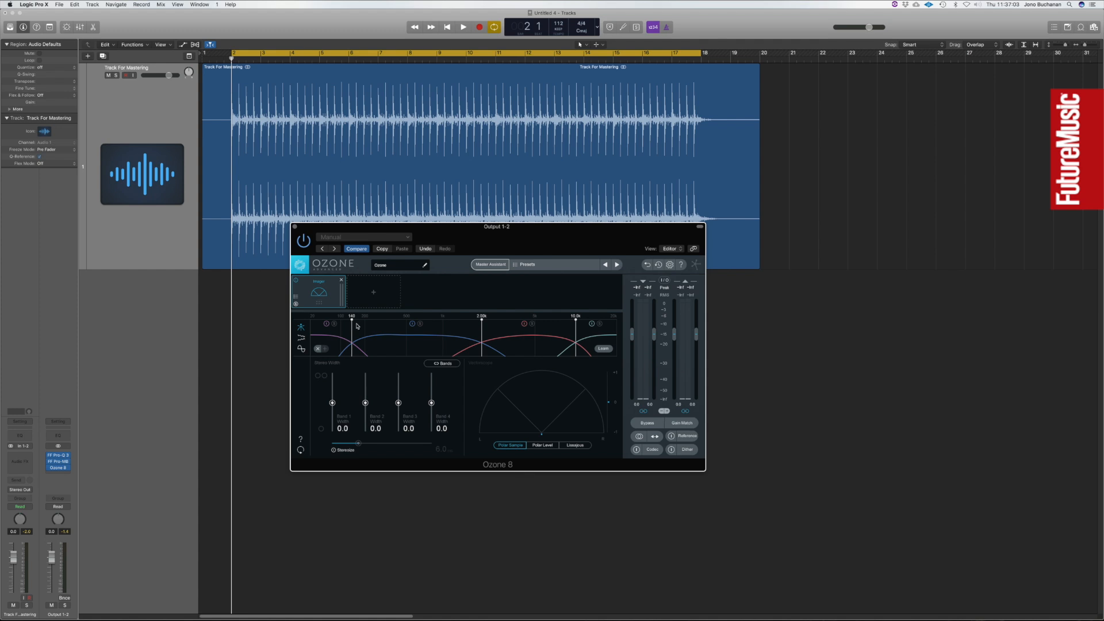
Raise the Imager's first crossover and lower the second, with band 1 width at -40.5 and band 2 width at 2.5.
mouse_move(353, 322)
mouse_down()
mouse_move(381, 326)
mouse_move(372, 328)
mouse_up()
drag(332, 403, 333, 415)
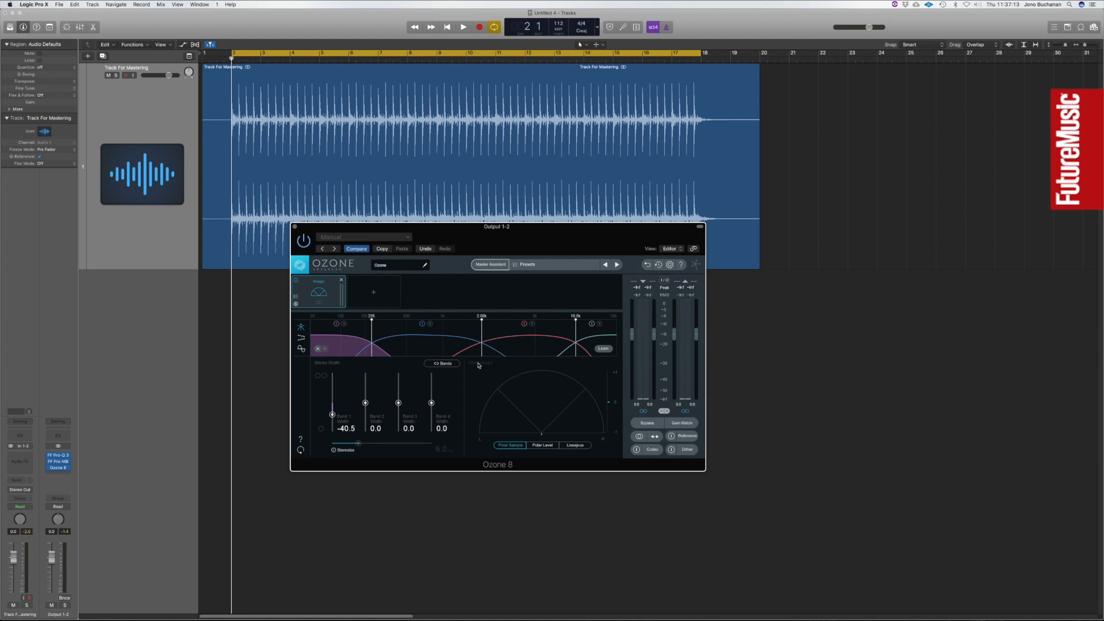
drag(482, 319, 445, 328)
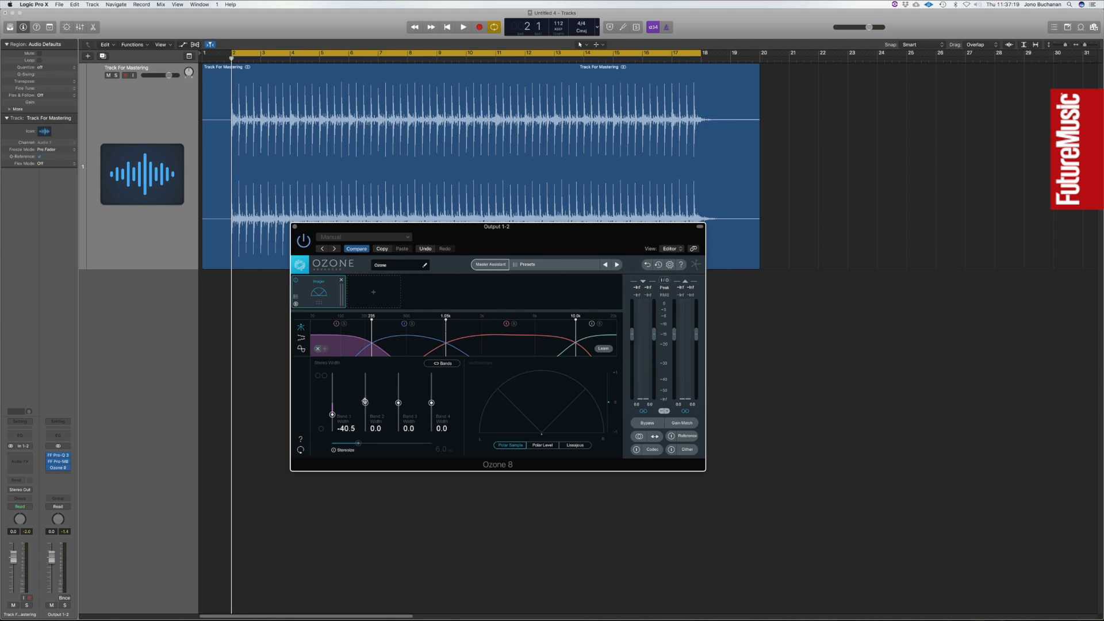
drag(365, 401, 365, 402)
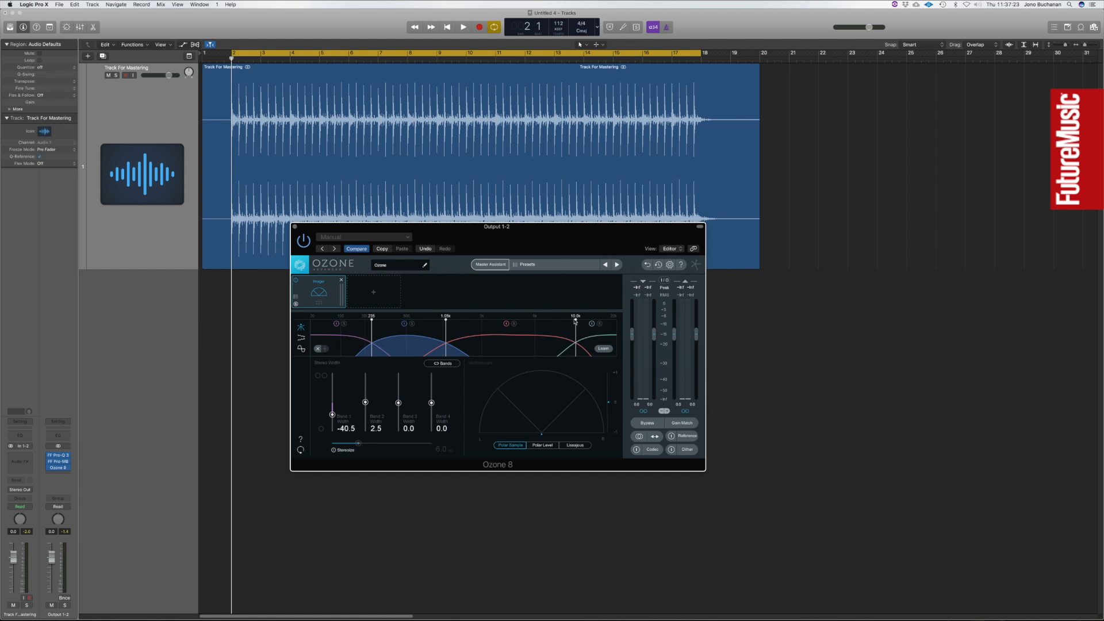
Lower the Imager's third crossover and set the stereo width to 55.7 for band 3 and 50.6 for band 4.
drag(576, 321, 535, 322)
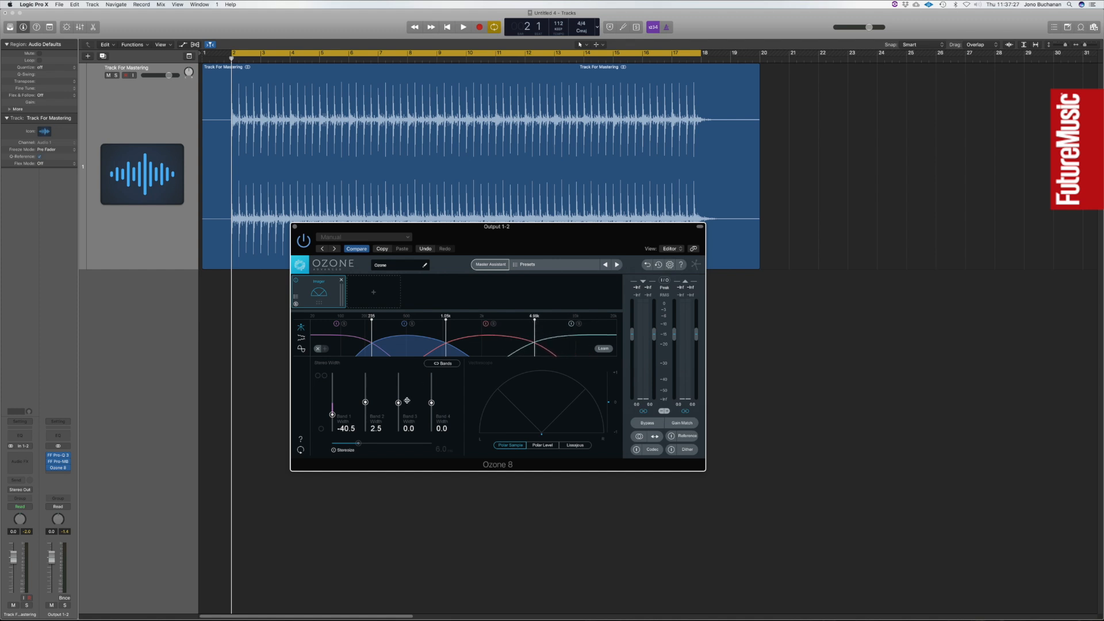
drag(398, 401, 398, 388)
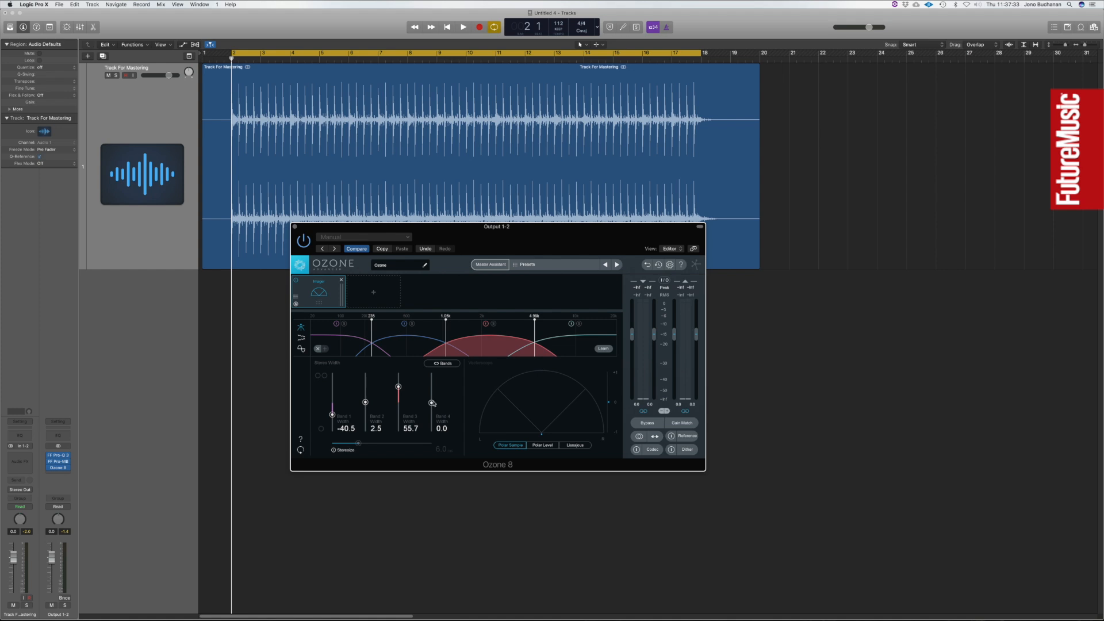
drag(432, 403, 432, 391)
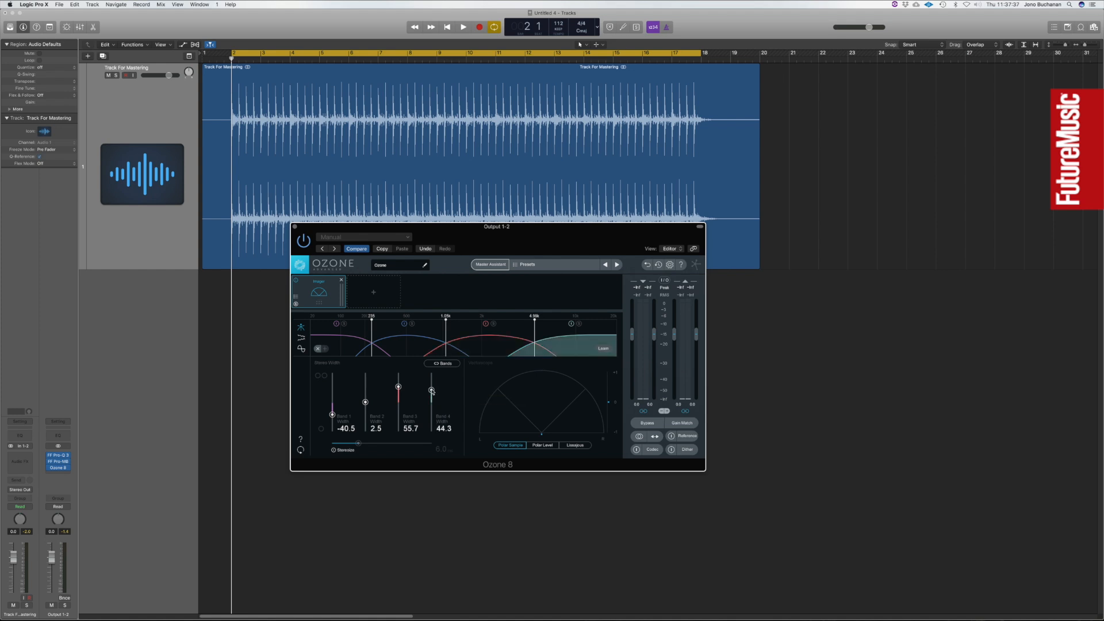
Play the track with Ozone bypassed, re-enable it to compare the stereo width, and stop playback.
click(305, 244)
click(861, 171)
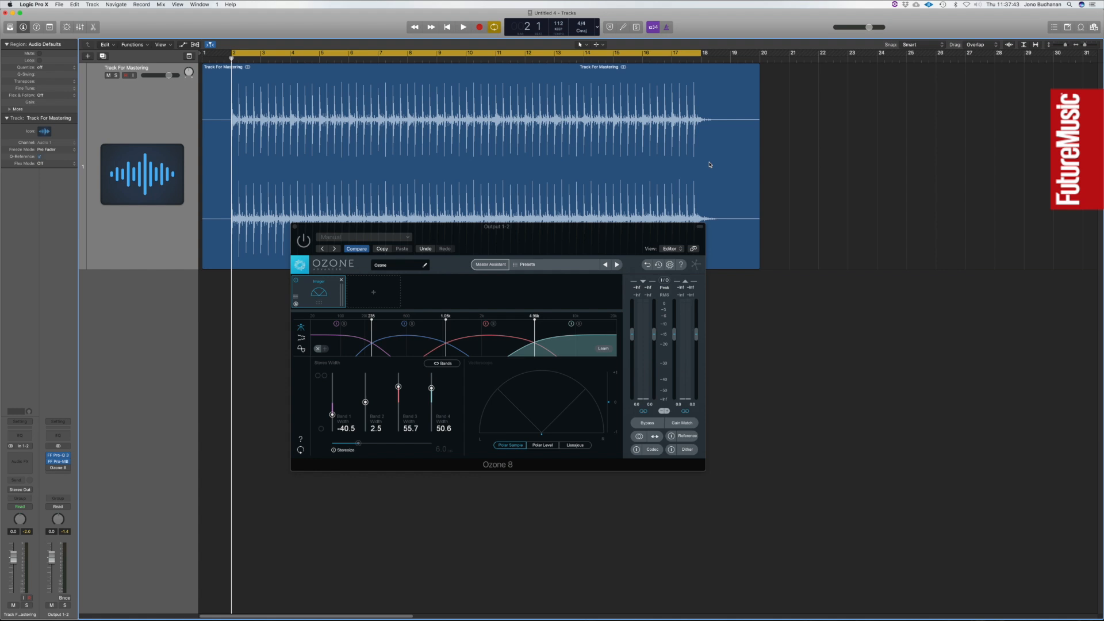
key(space)
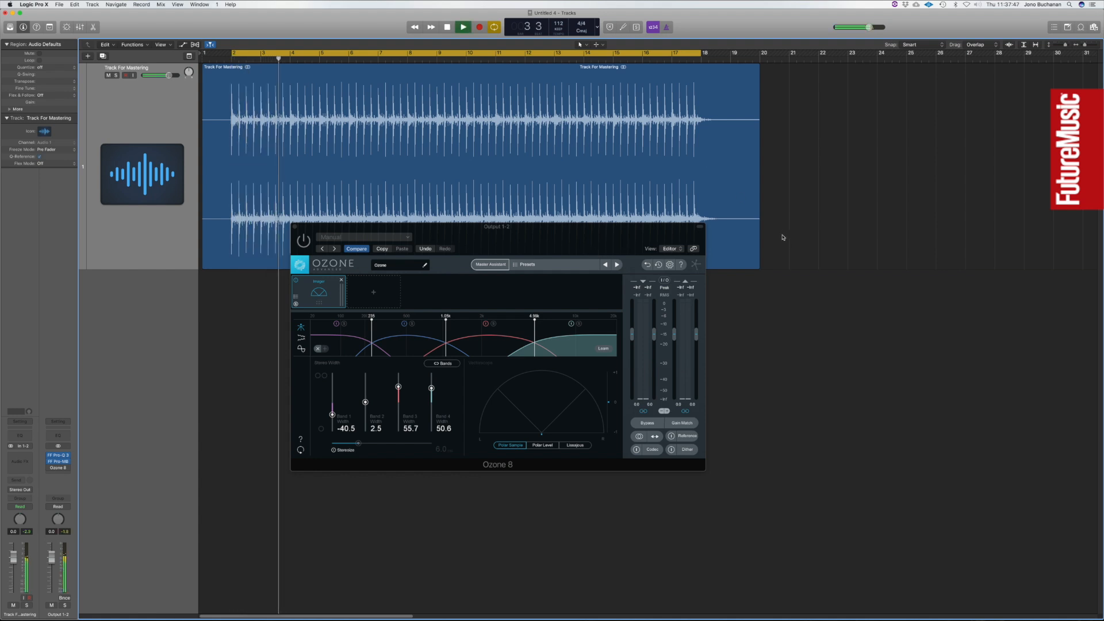
click(303, 242)
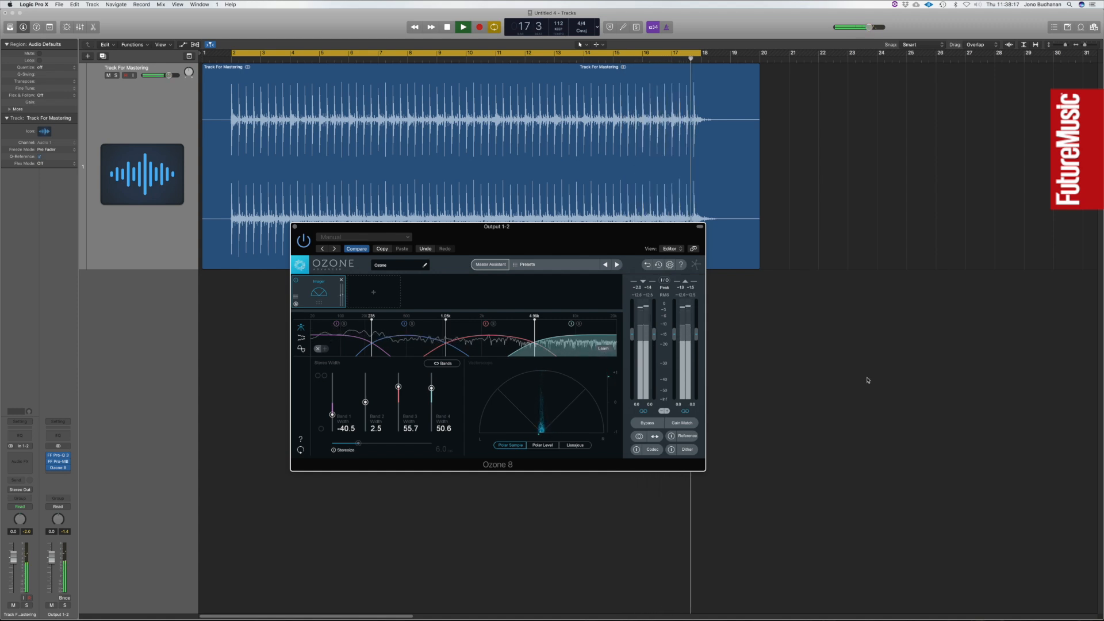
key(space)
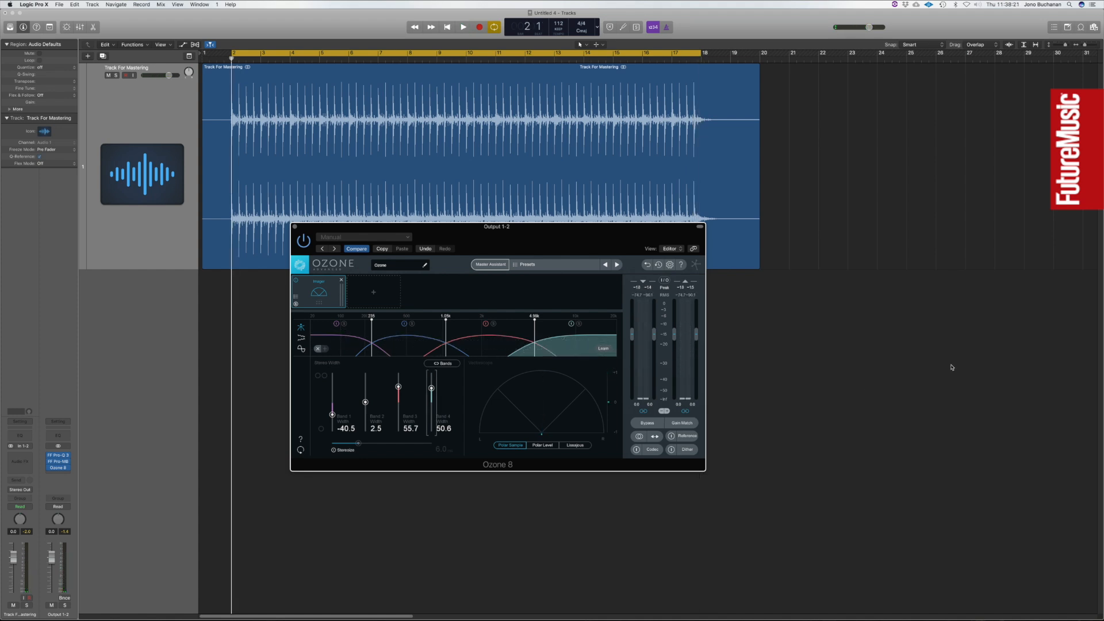
Solo the Imager's band 3, reduce its width to 2.5 and raise it to 67.1 during playback.
click(791, 341)
click(492, 324)
drag(401, 392, 398, 404)
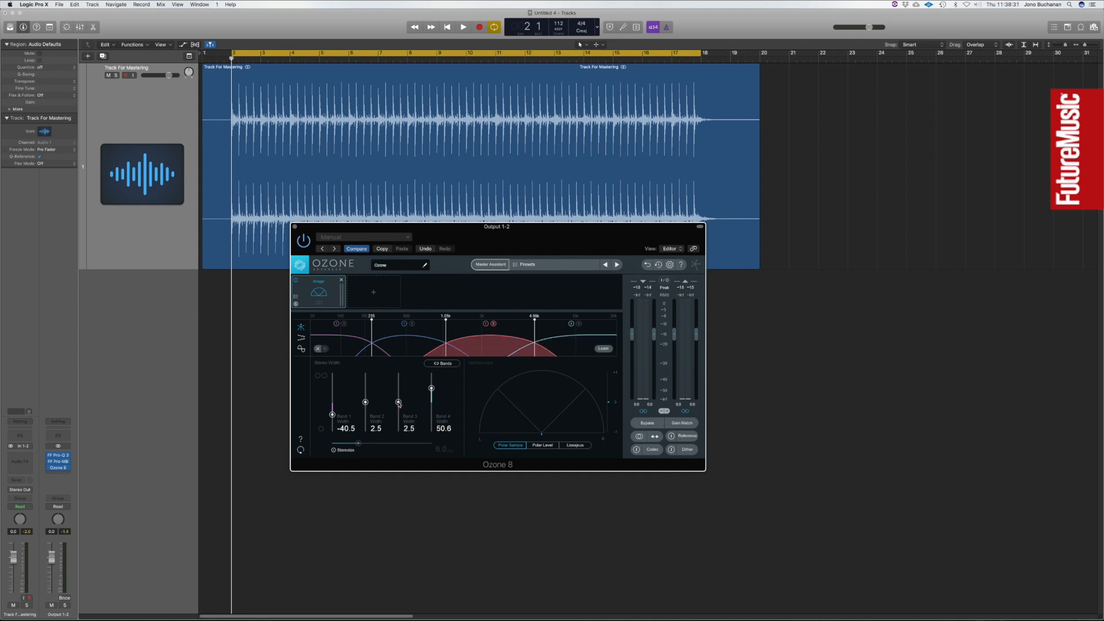
click(670, 158)
key(space)
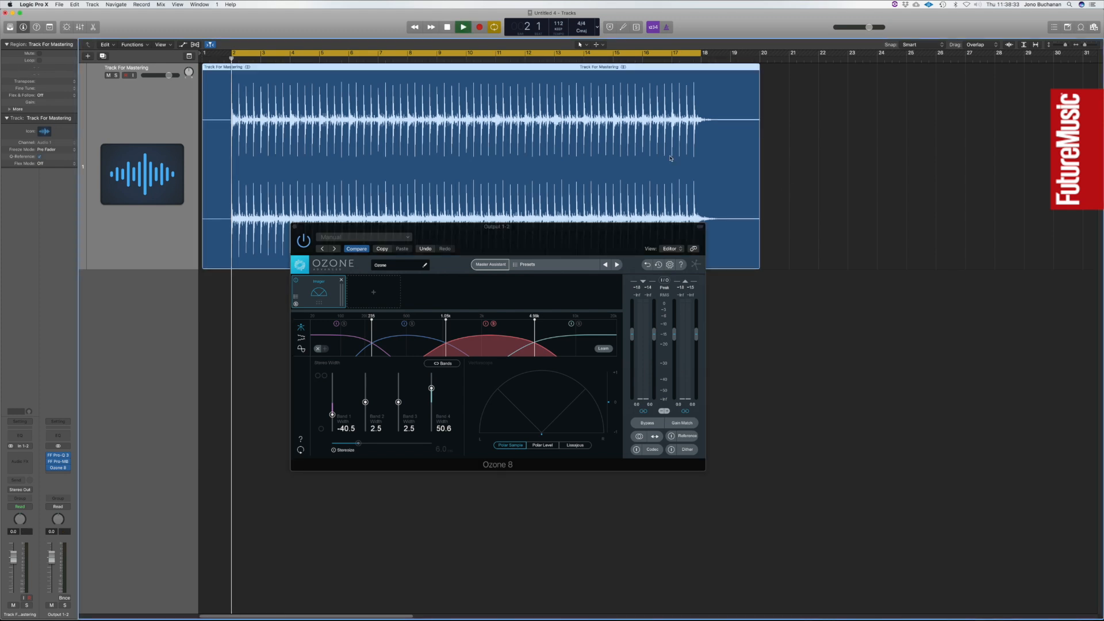
mouse_move(398, 403)
mouse_down()
mouse_move(399, 375)
mouse_move(395, 394)
mouse_move(398, 385)
mouse_up()
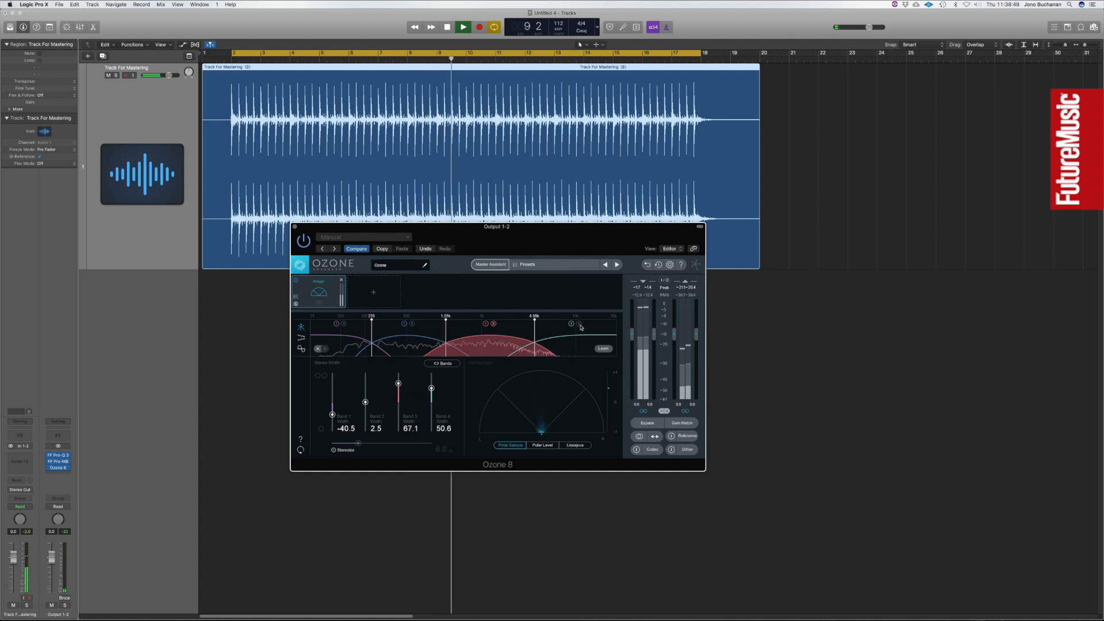
Set the Imager's band 4 width to 51.9 and band 3 width to 59.5, and stop playback.
mouse_move(431, 388)
mouse_down()
mouse_move(432, 375)
mouse_move(431, 388)
mouse_up()
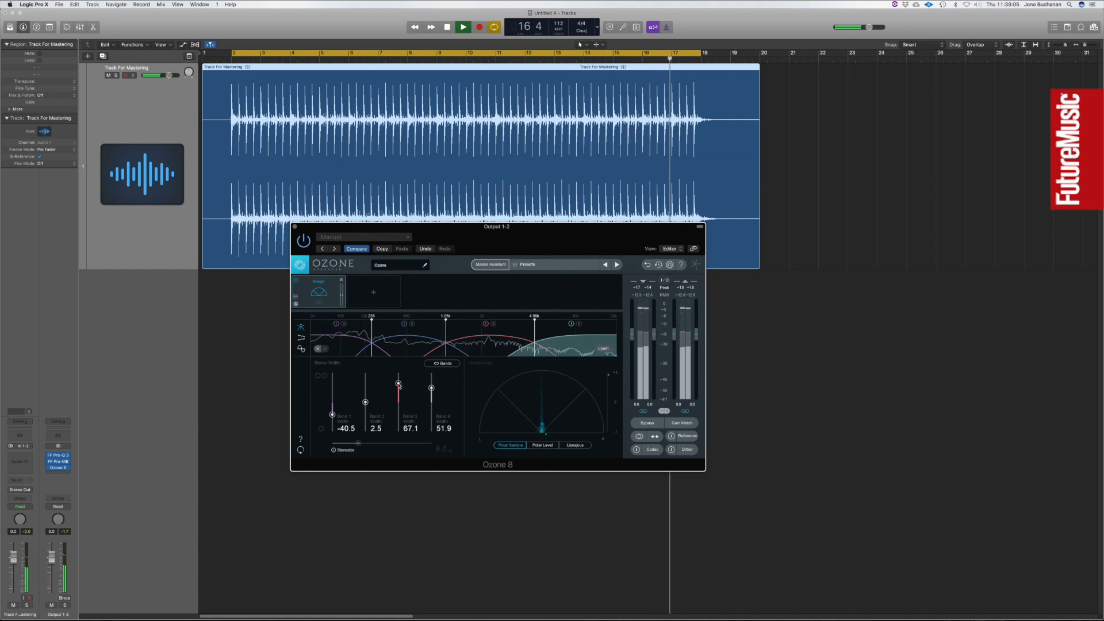
drag(399, 384, 404, 392)
key(space)
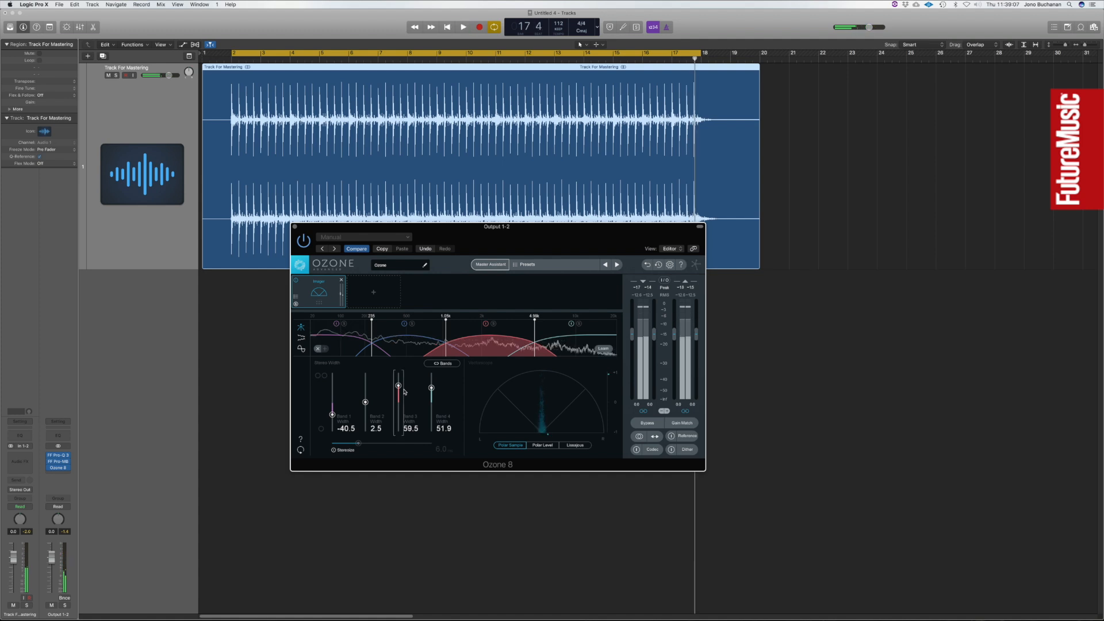
click(773, 173)
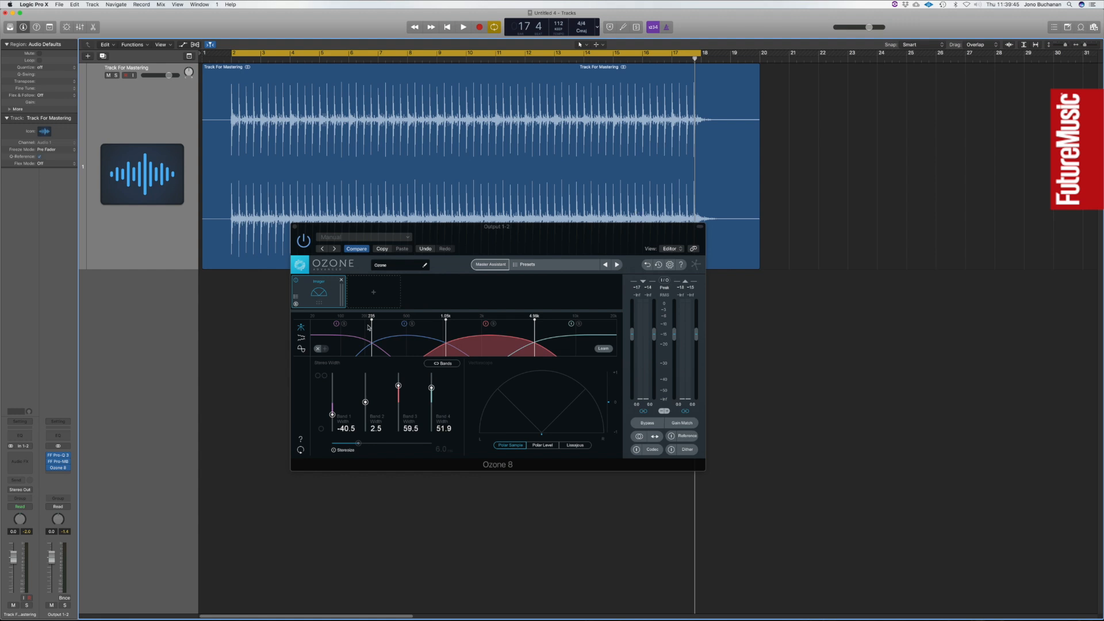
Add an Equalizer module after the Imager and, during playback, boost band 5 by 4.3 dB at 2.27 kHz.
click(379, 296)
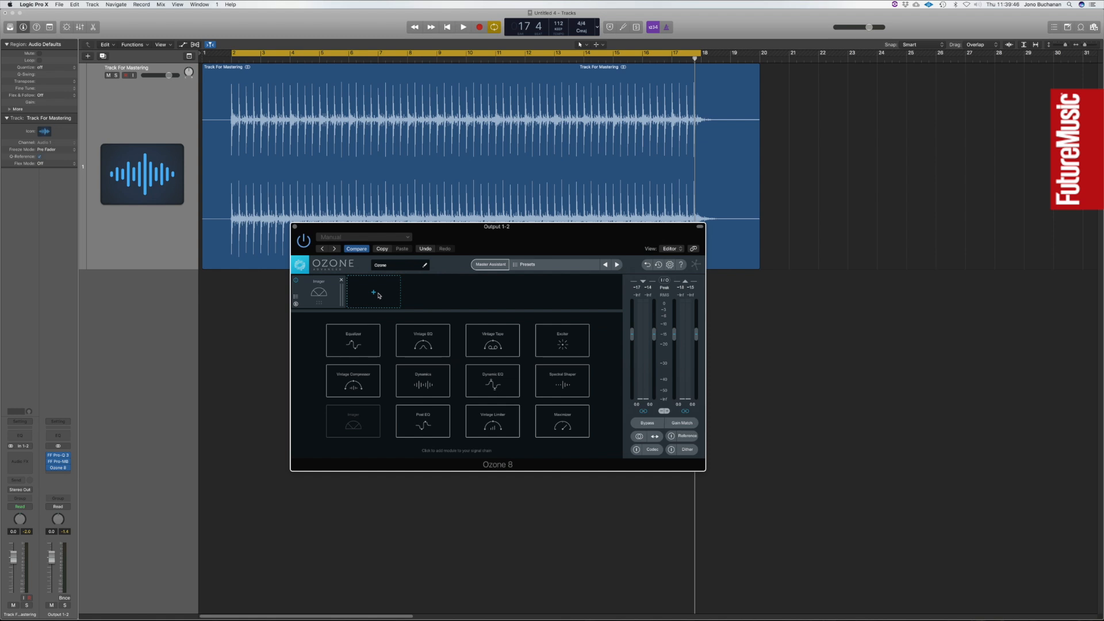
click(356, 345)
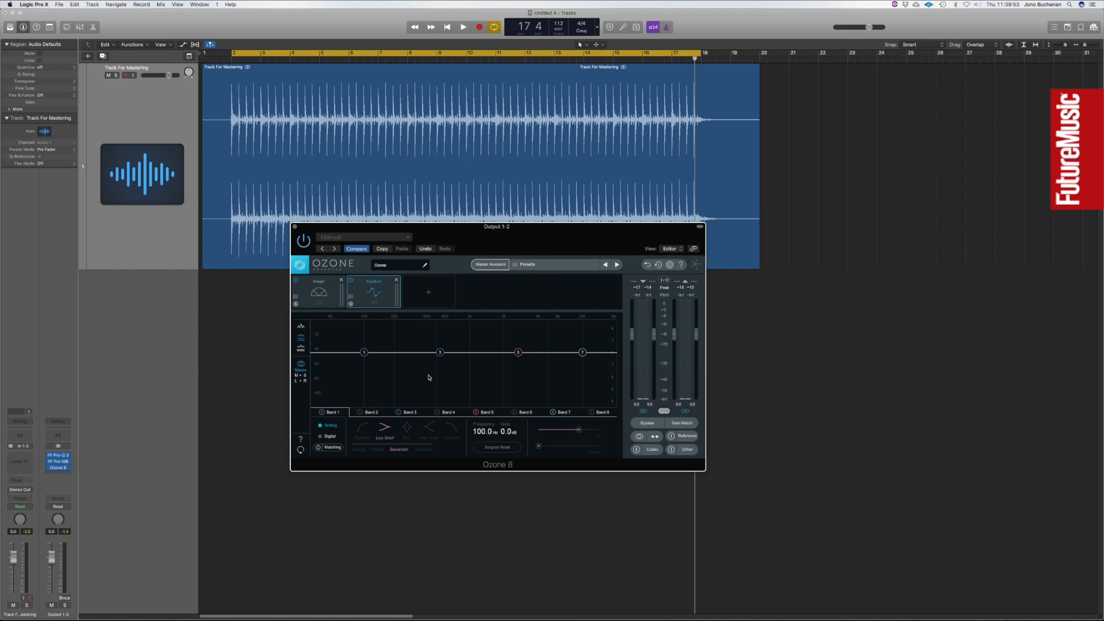
click(517, 353)
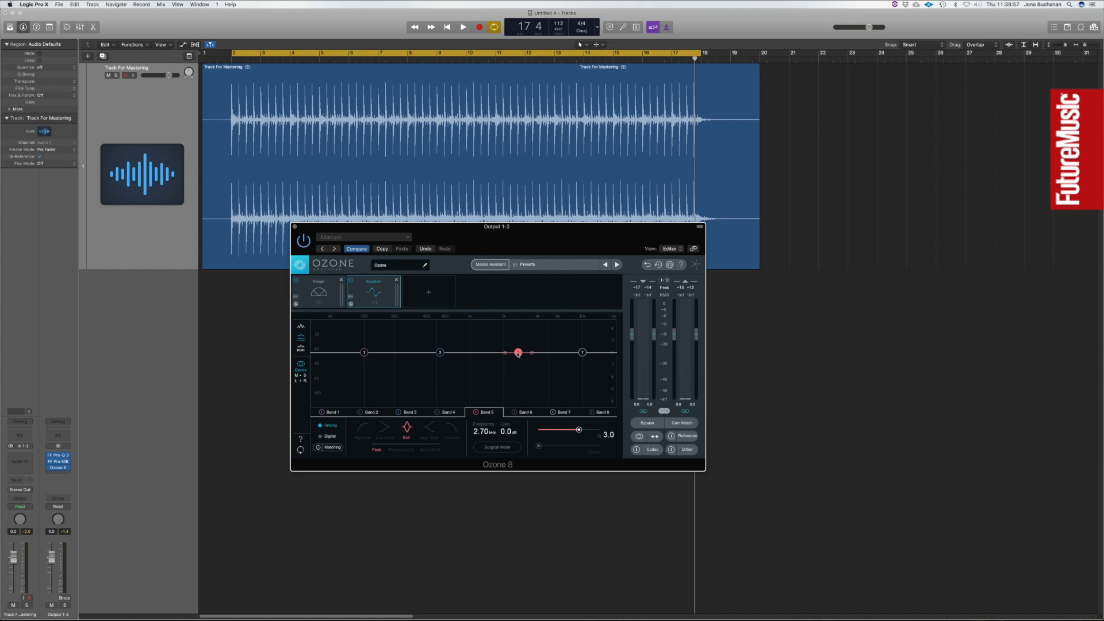
click(639, 162)
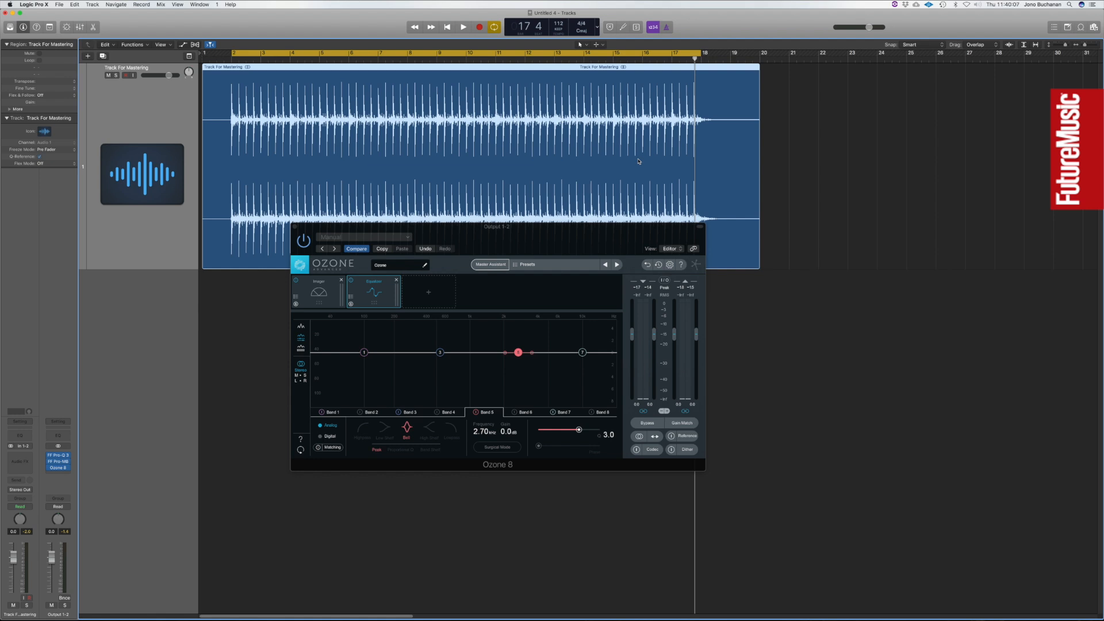
key(space)
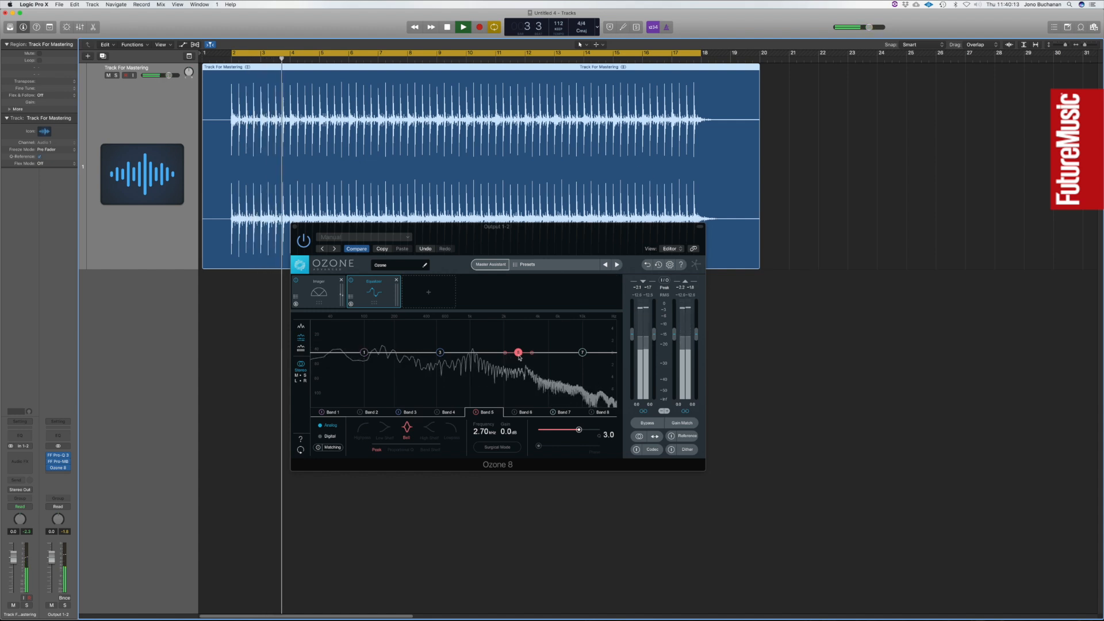
drag(519, 358, 510, 328)
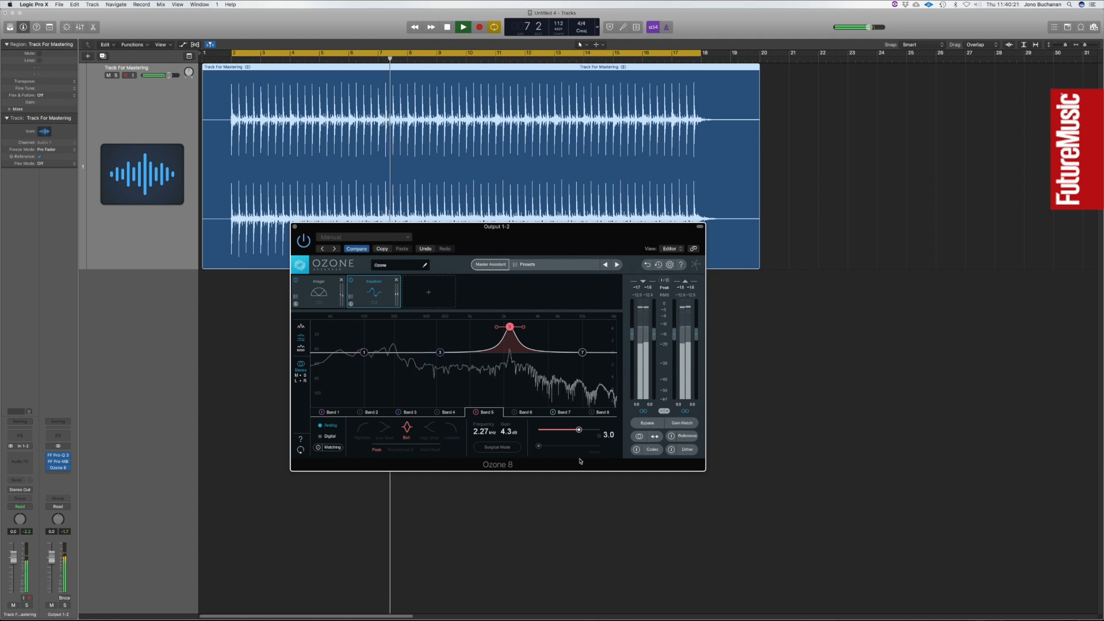
Narrow the Equalizer's band 5 to a Q of 10.9, set its gain to -2.3 dB and stop playback.
drag(579, 431, 587, 432)
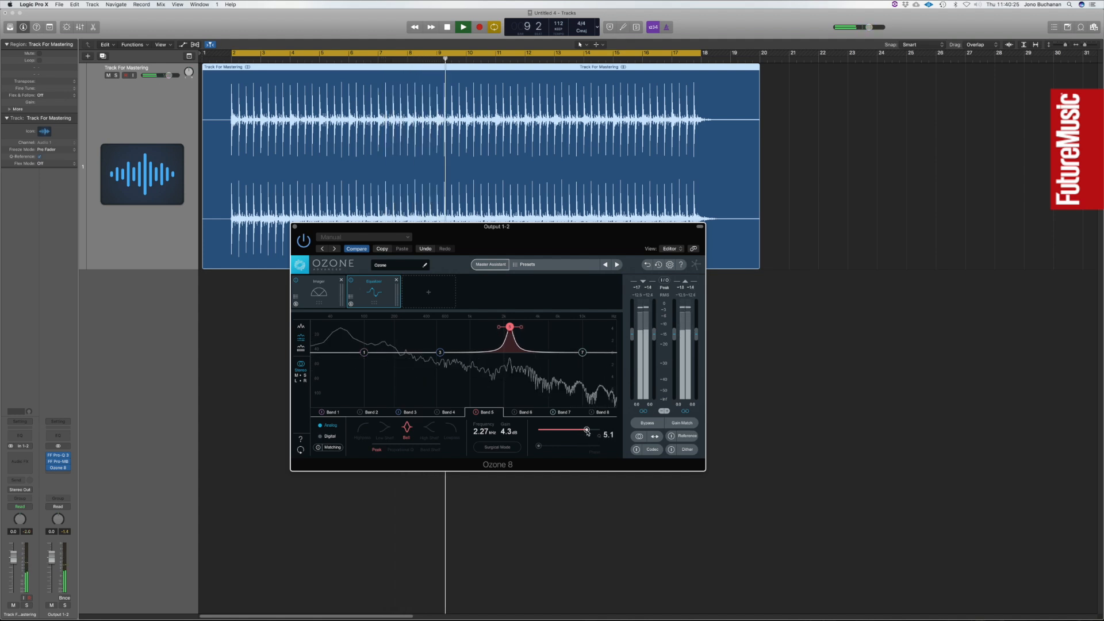
mouse_move(587, 432)
mouse_down()
mouse_move(566, 430)
mouse_move(599, 431)
mouse_up()
drag(507, 432, 509, 457)
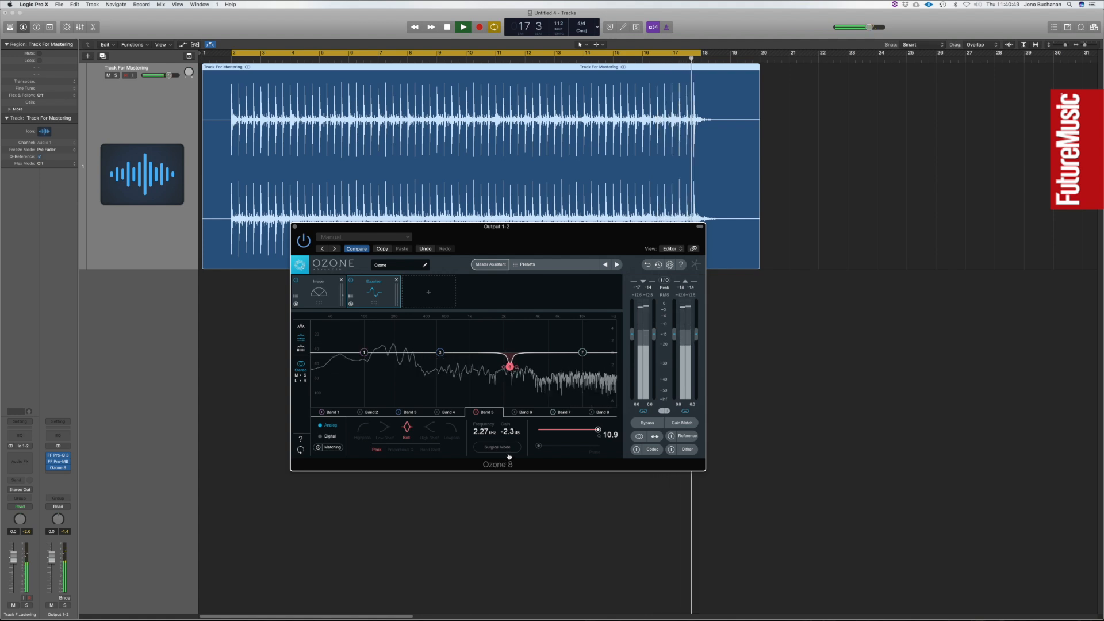
key(space)
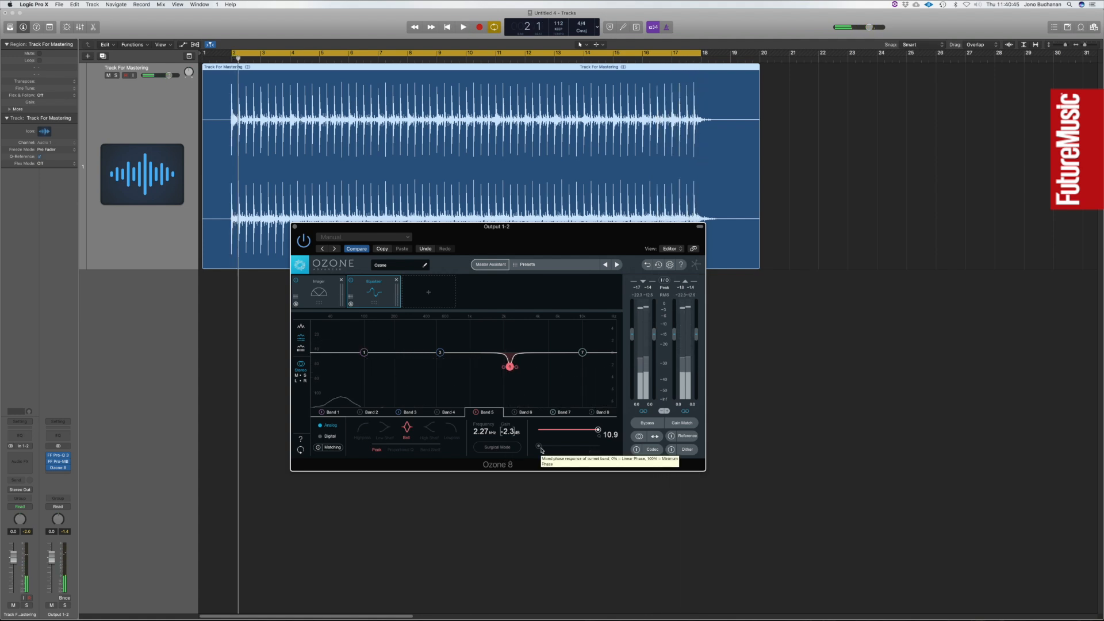
Lower the Ozone 8 Equalizer's band 5 gain to -2.7 dB and close the plug-in window.
click(742, 188)
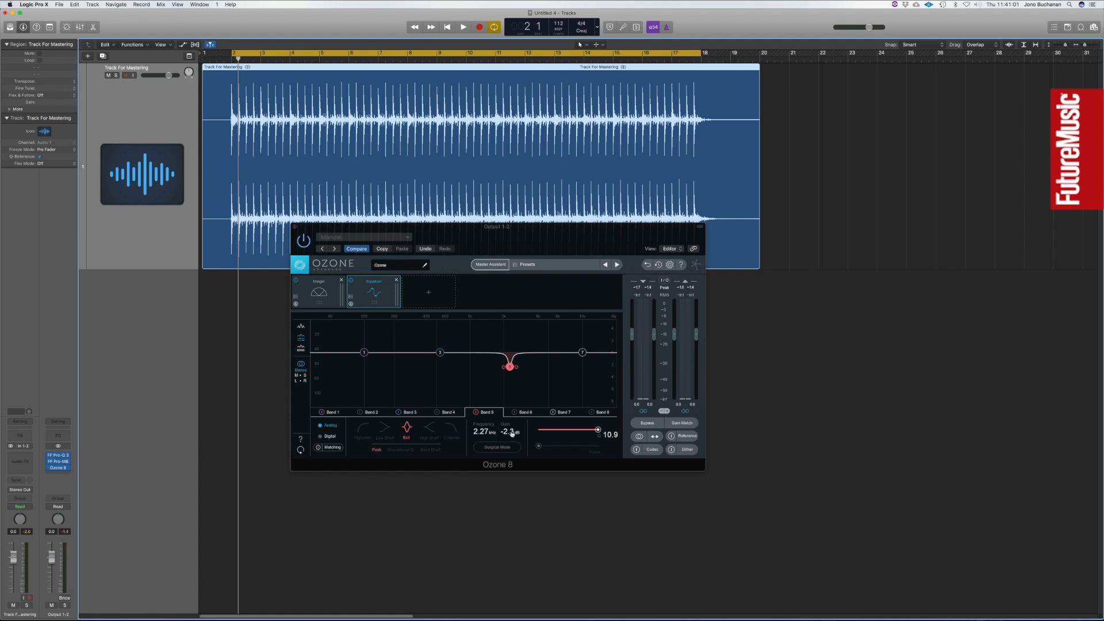
drag(510, 369, 511, 370)
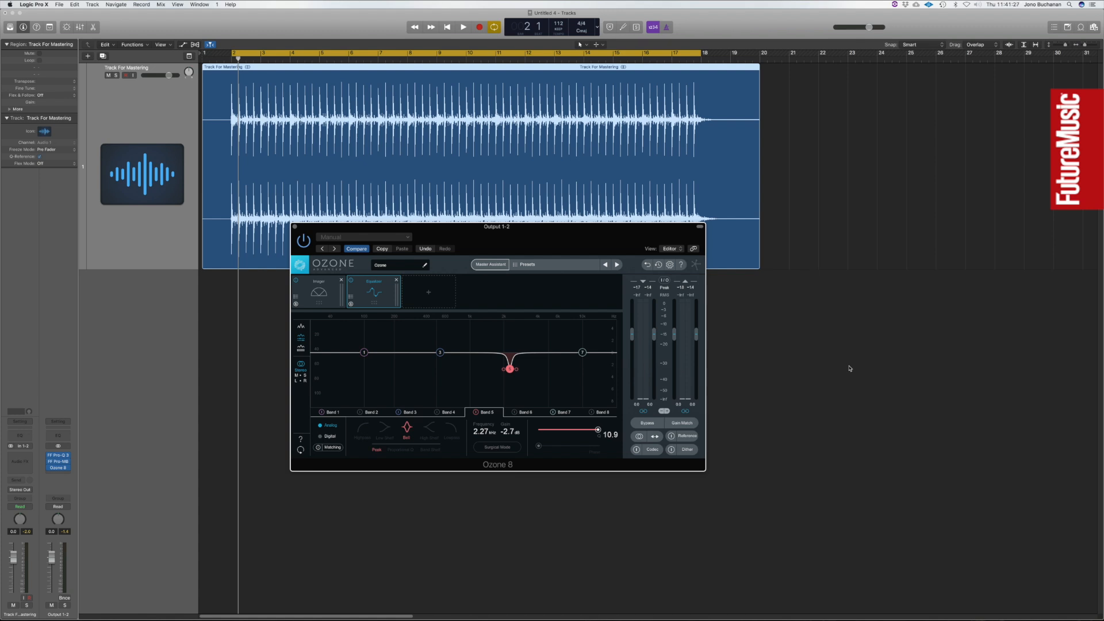
click(295, 227)
Insert a stereo Oxford Limiter after Ozone 8 on the output channel and place its window below the waveform.
click(60, 473)
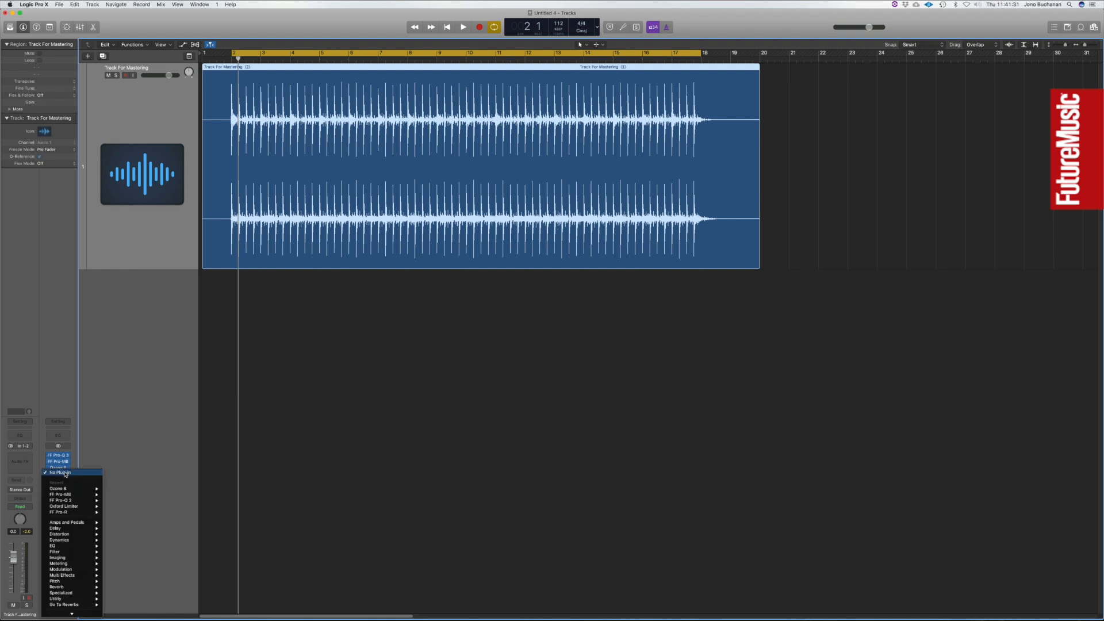
mouse_move(71, 507)
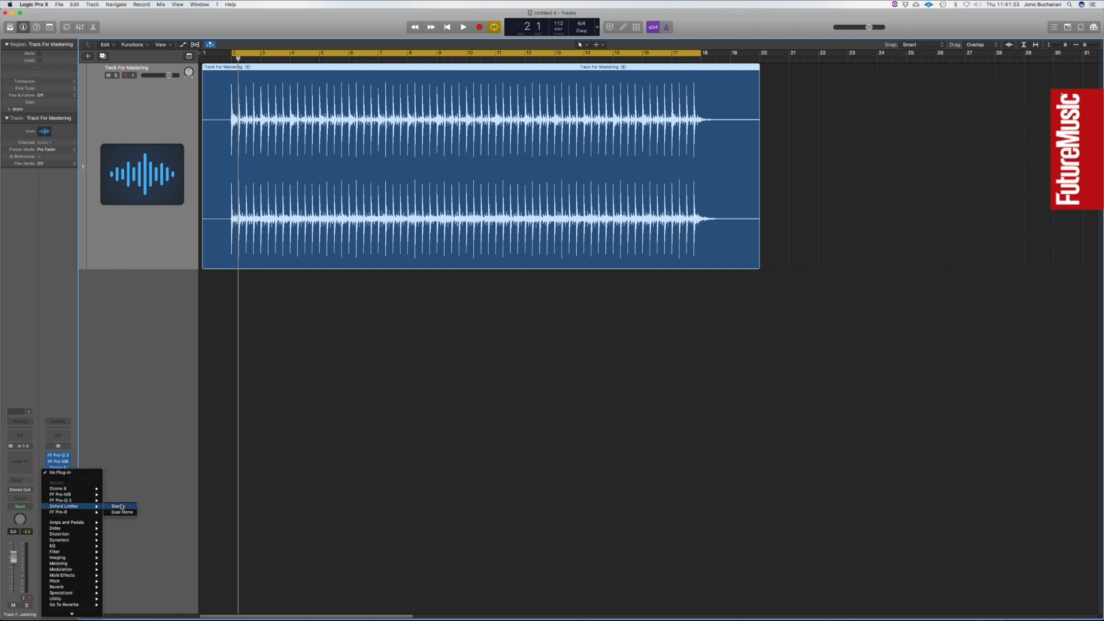
click(121, 507)
drag(141, 24, 449, 300)
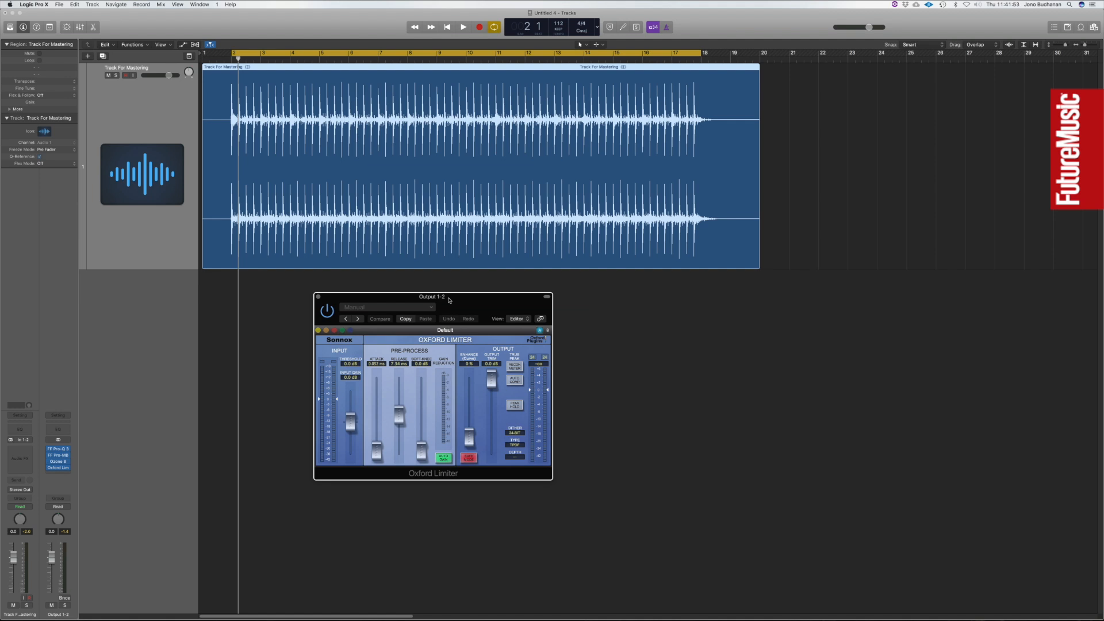
Examine the transient peaks of the mastering track's waveform close up.
click(631, 323)
click(579, 260)
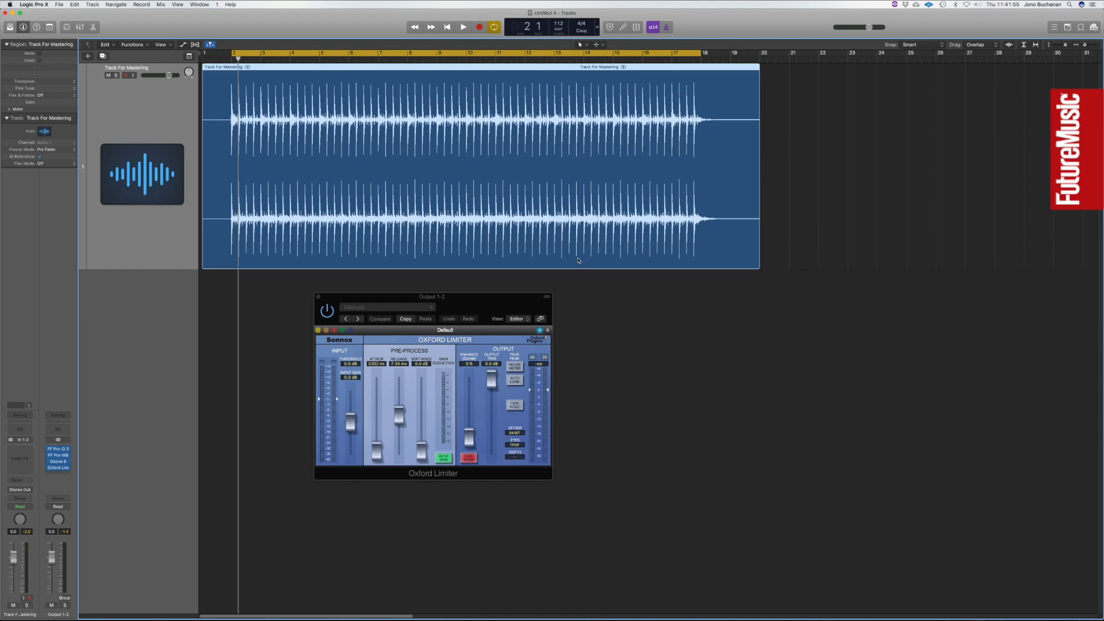
key(super+Right)
key(super+Right)
key(super+Right)
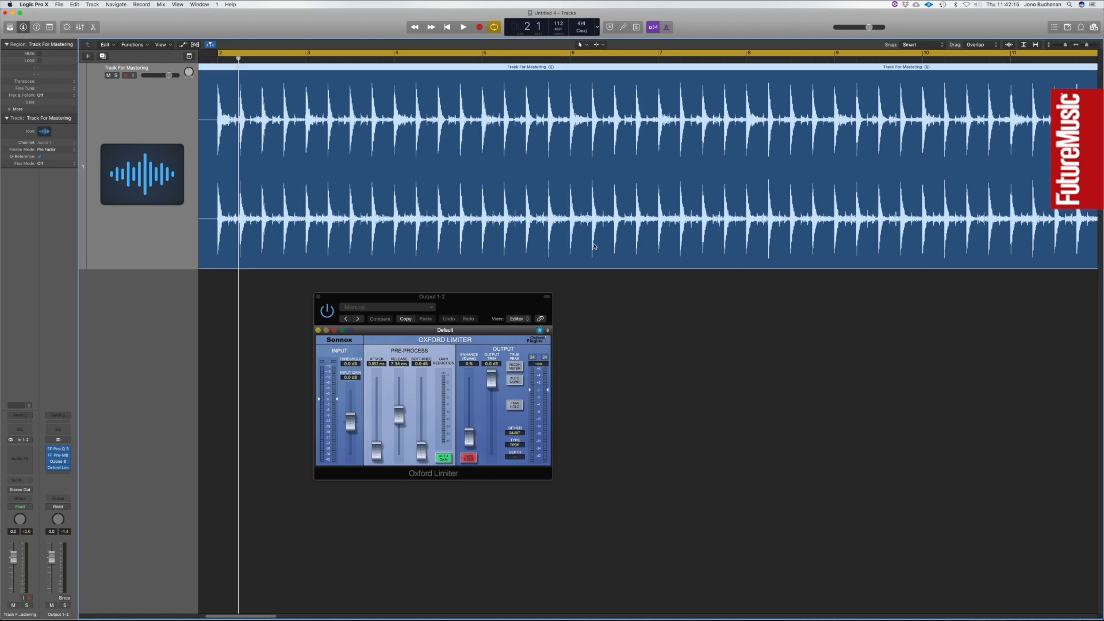
key(super+Left)
key(super+Left)
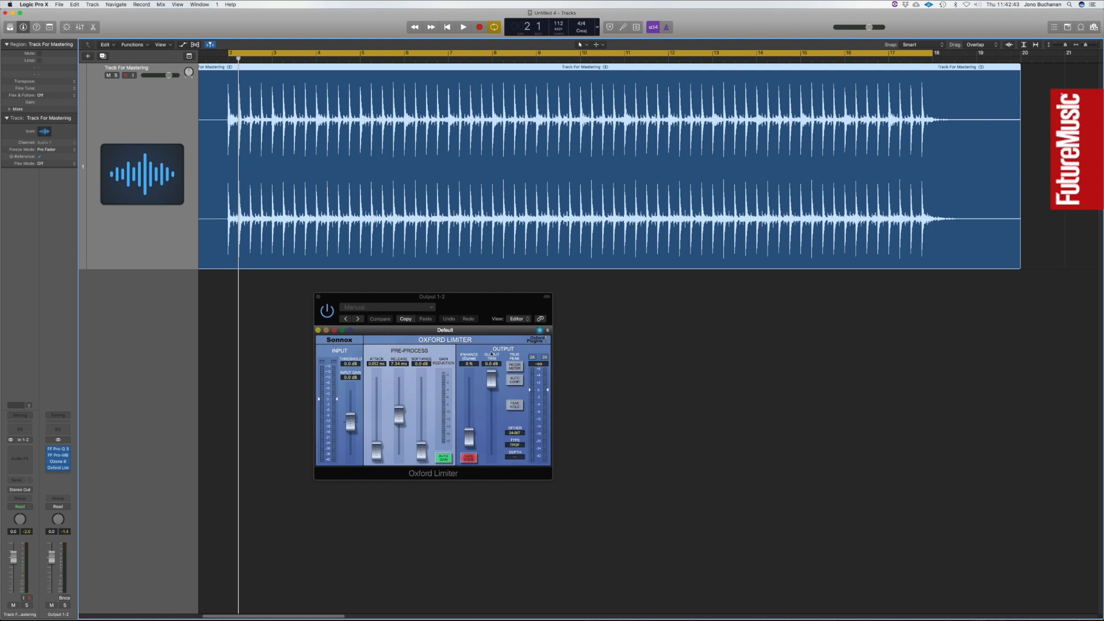
Trim the Oxford Limiter's output slightly below 0 dB and raise its input gain to +4.89 dB.
drag(496, 384, 497, 389)
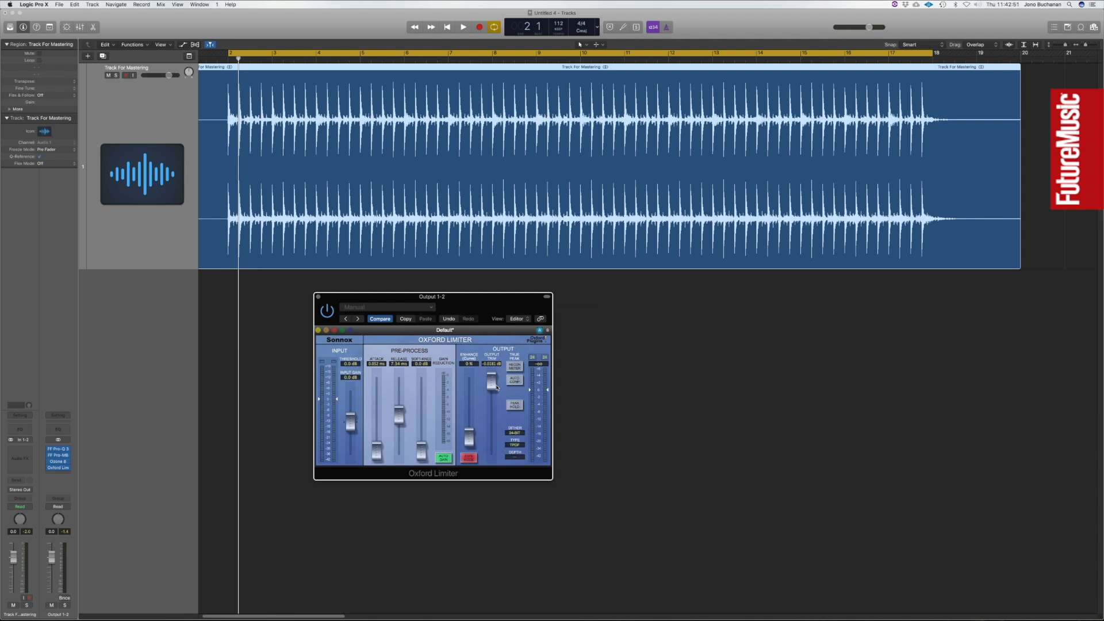
drag(351, 425, 351, 419)
click(568, 226)
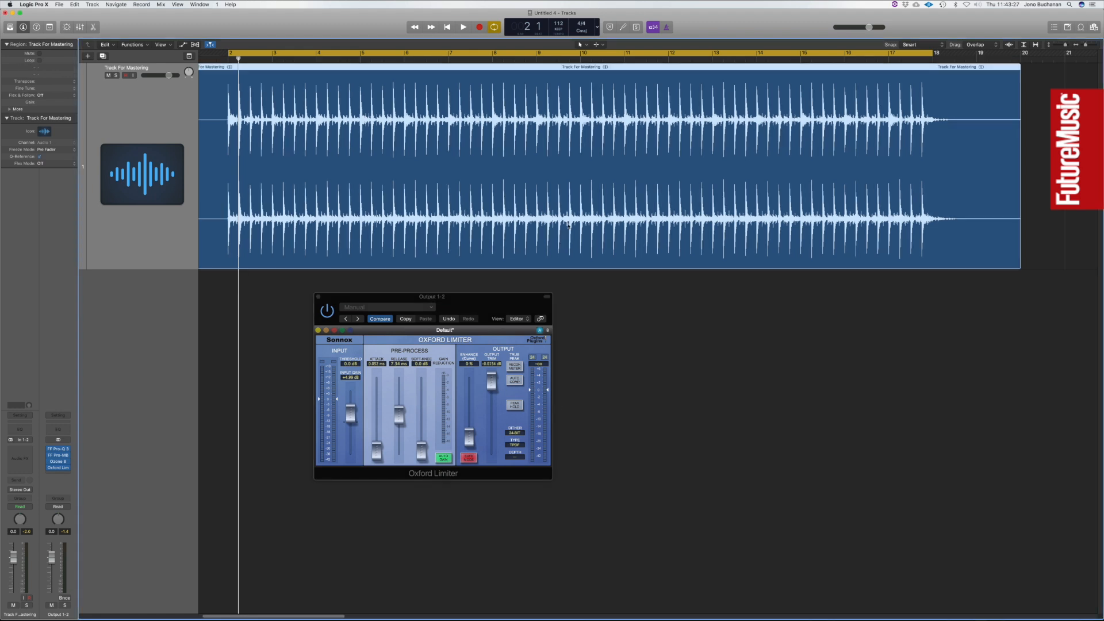
Play the track from the start and reduce the limiter's input gain to about 4.2 dB.
mouse_move(380, 401)
key(Return)
key(space)
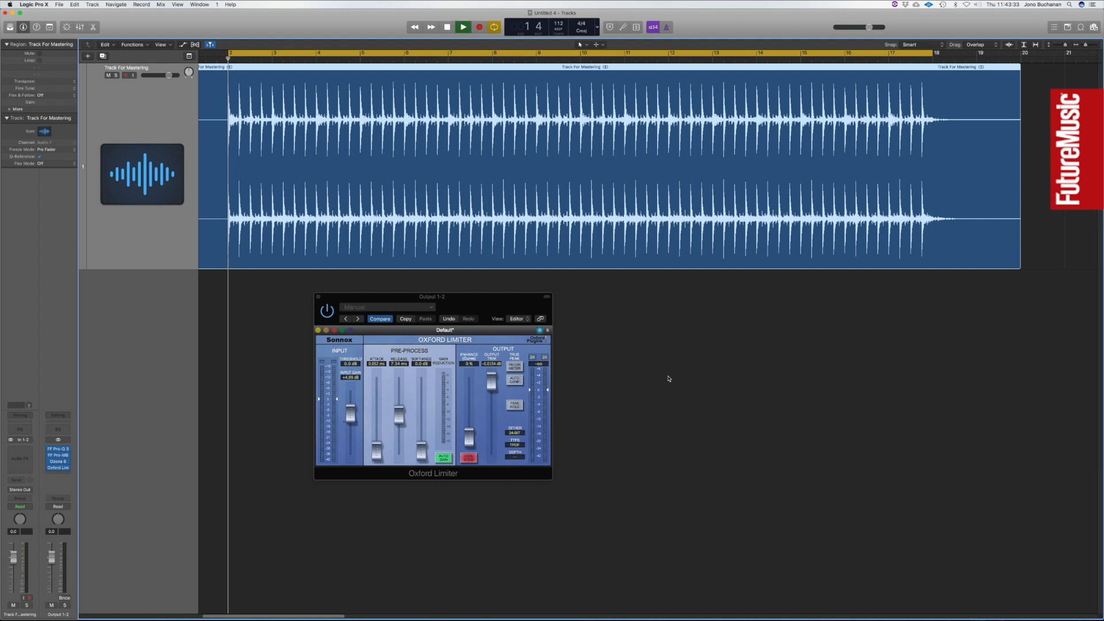
click(351, 415)
drag(353, 412, 353, 416)
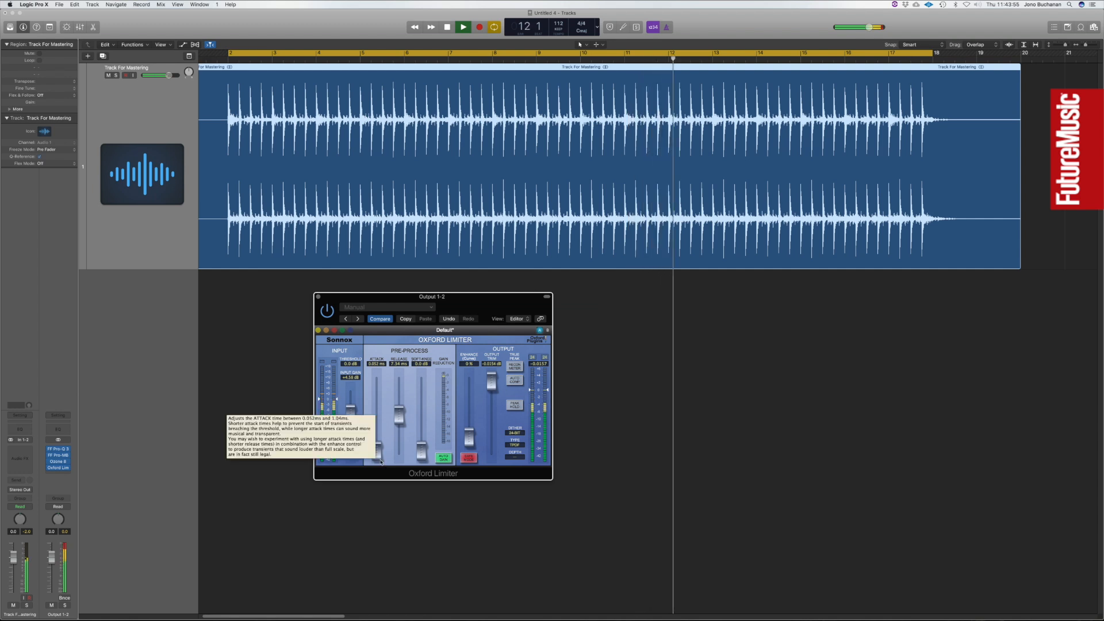
Raise the limiter's attack to about 0.15 ms, lengthen its release during playback, and close the plug-in.
drag(380, 462, 401, 429)
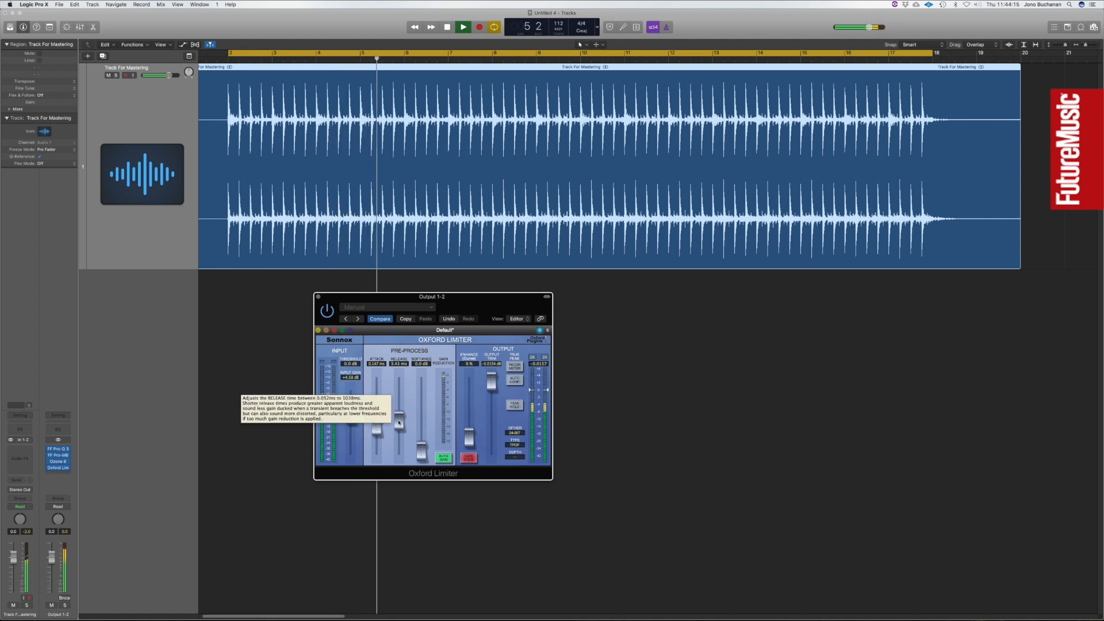
drag(399, 426, 401, 406)
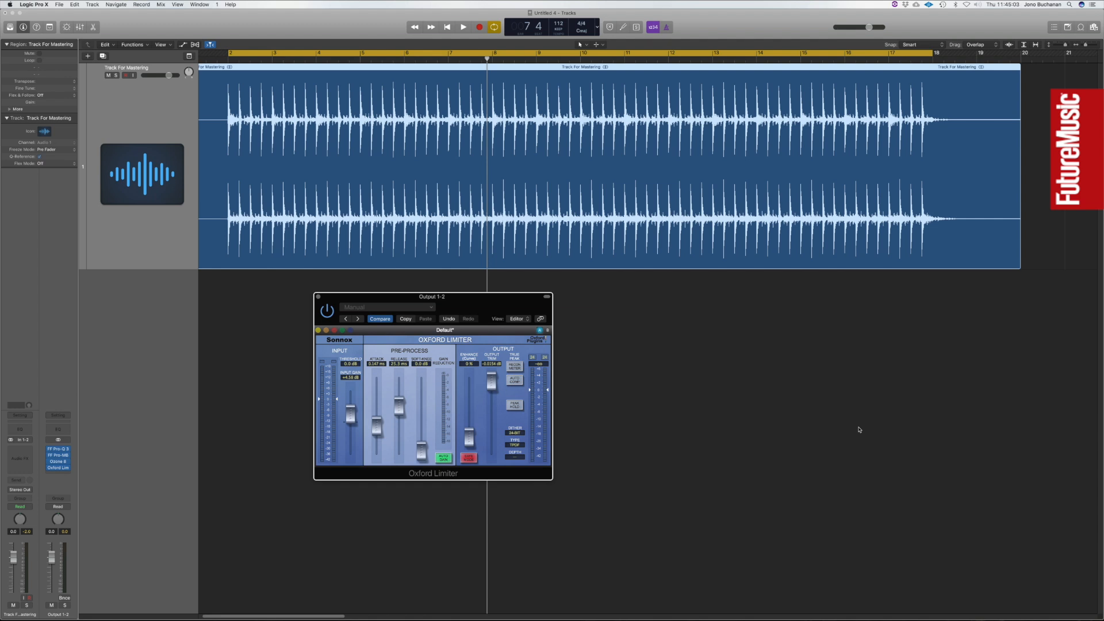
click(318, 297)
Open the output channel's Pro-Q 3 and add a High Shelf band boosting 1.25 dB at about 4.2 kHz.
mouse_move(61, 452)
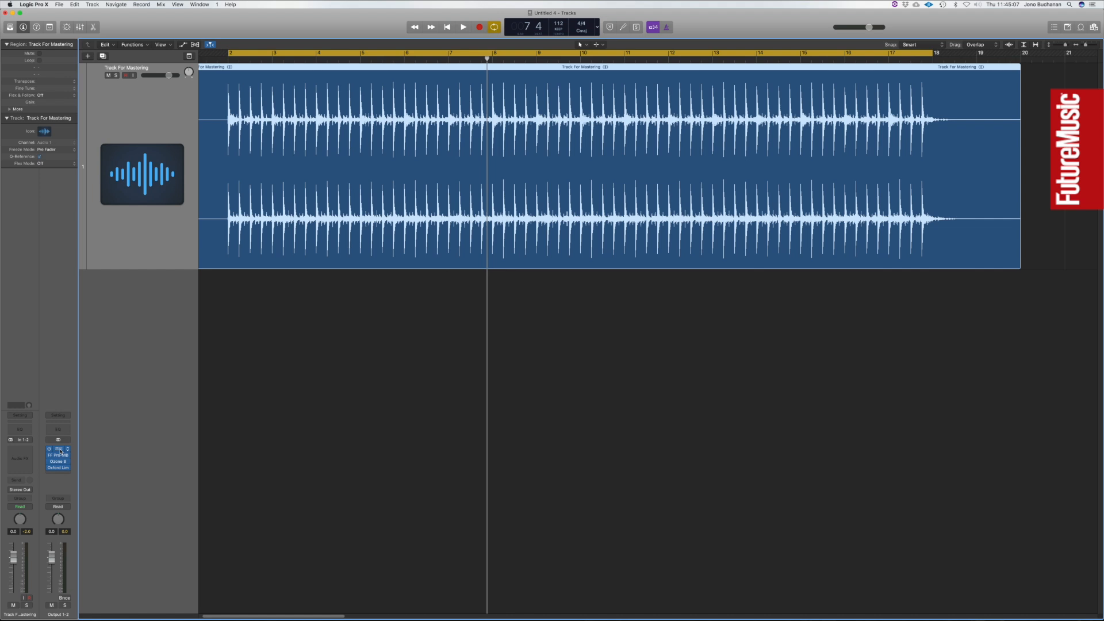
drag(431, 238, 384, 205)
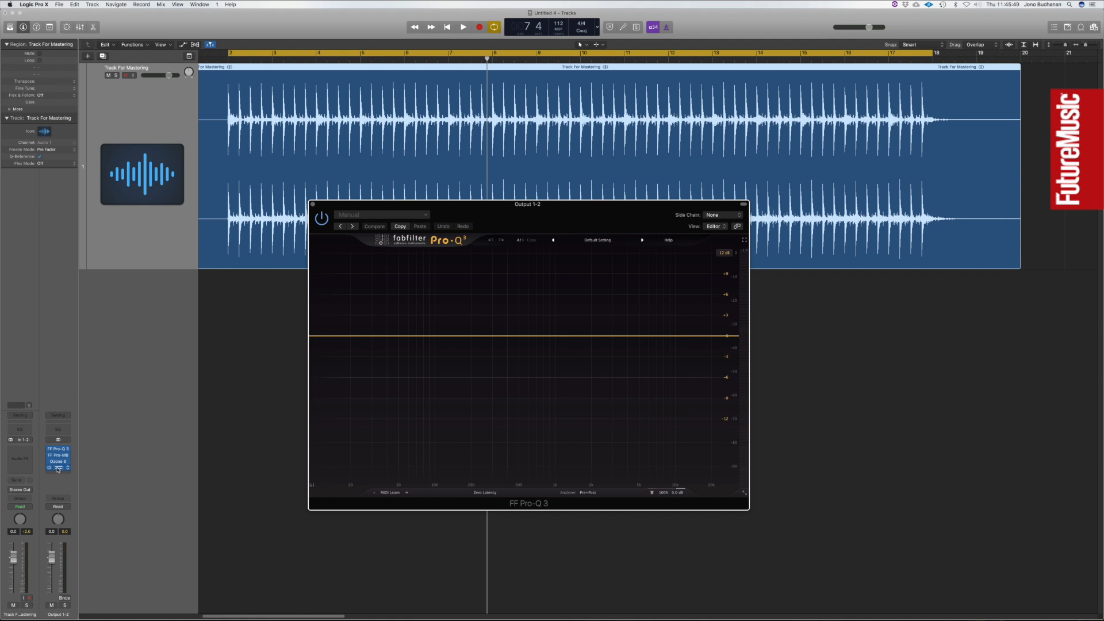
click(357, 538)
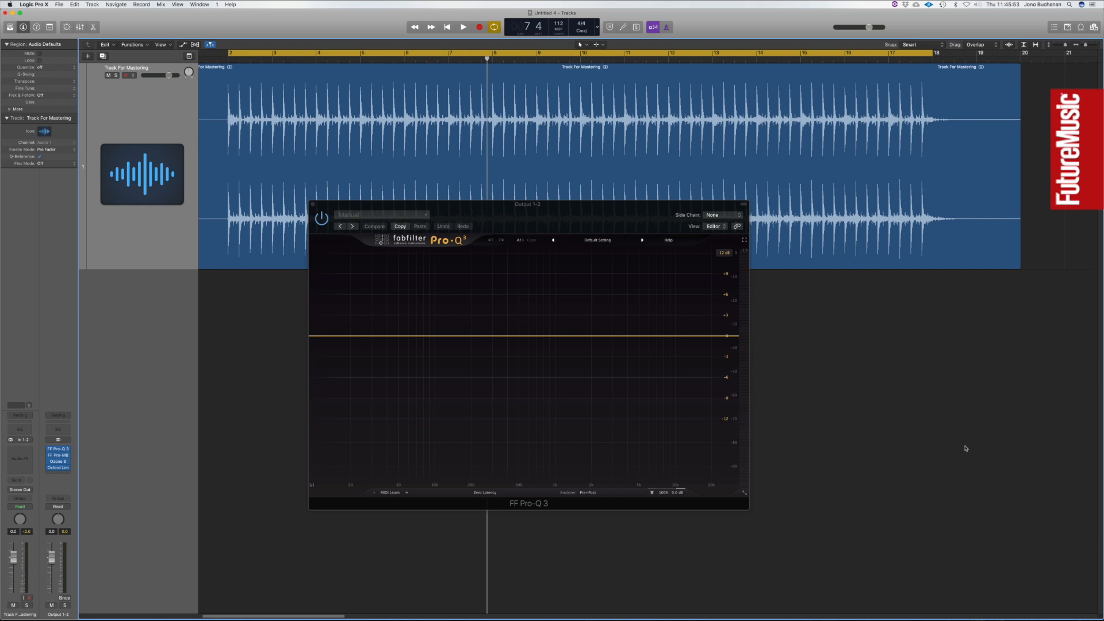
click(627, 337)
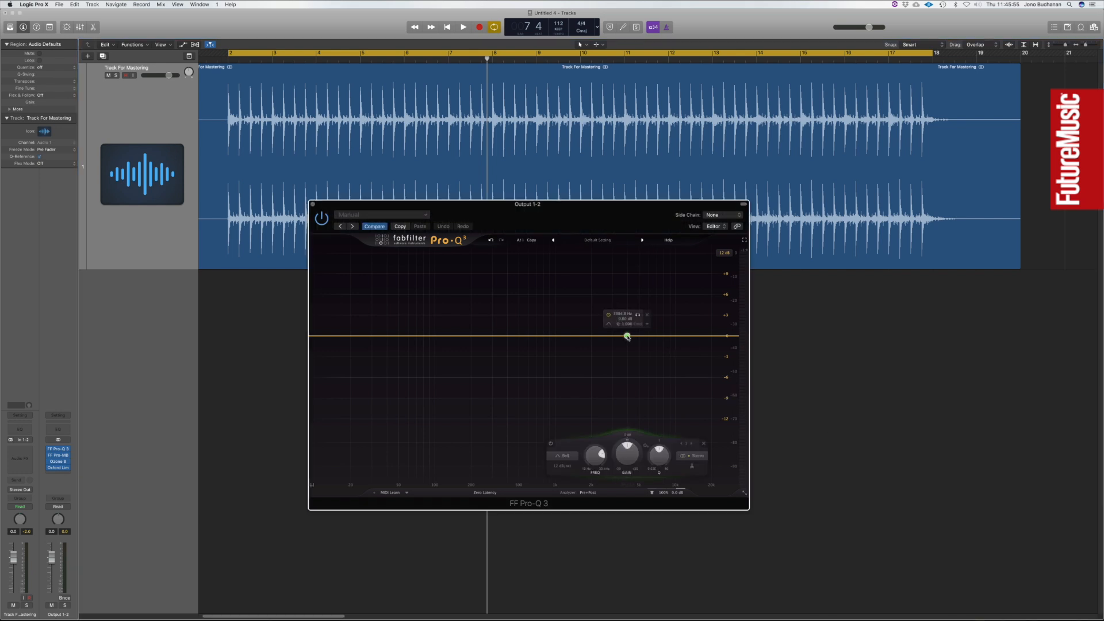
drag(627, 336, 637, 328)
click(575, 454)
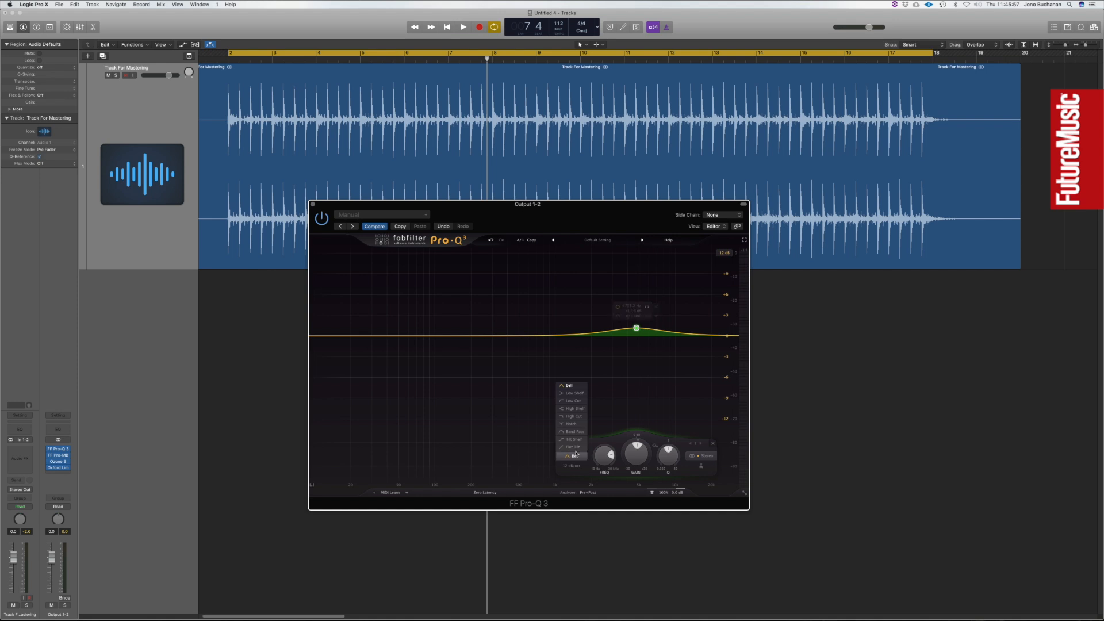
click(575, 409)
drag(637, 333, 631, 332)
Play the track, audition the high-shelf band in solo, and shift its frequency to just above 5 kHz.
key(space)
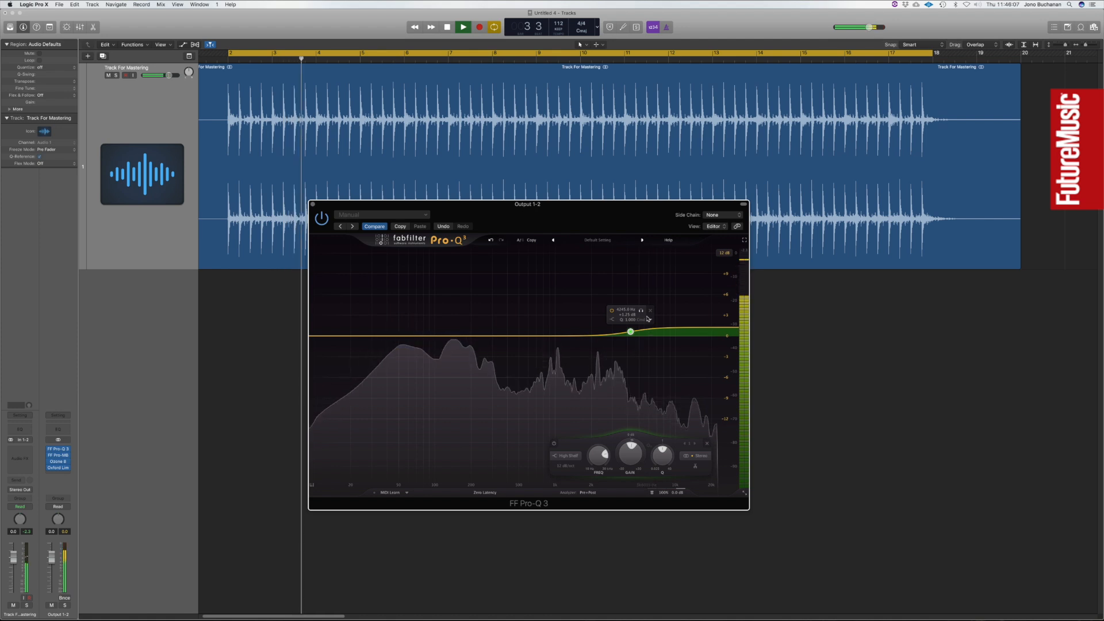
click(641, 310)
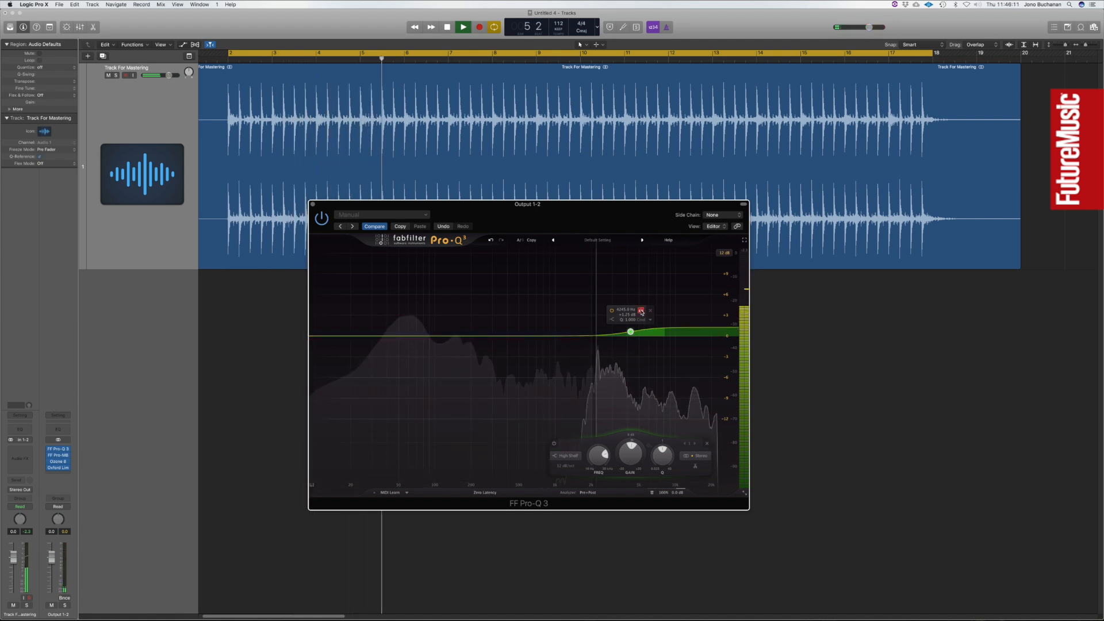
click(642, 311)
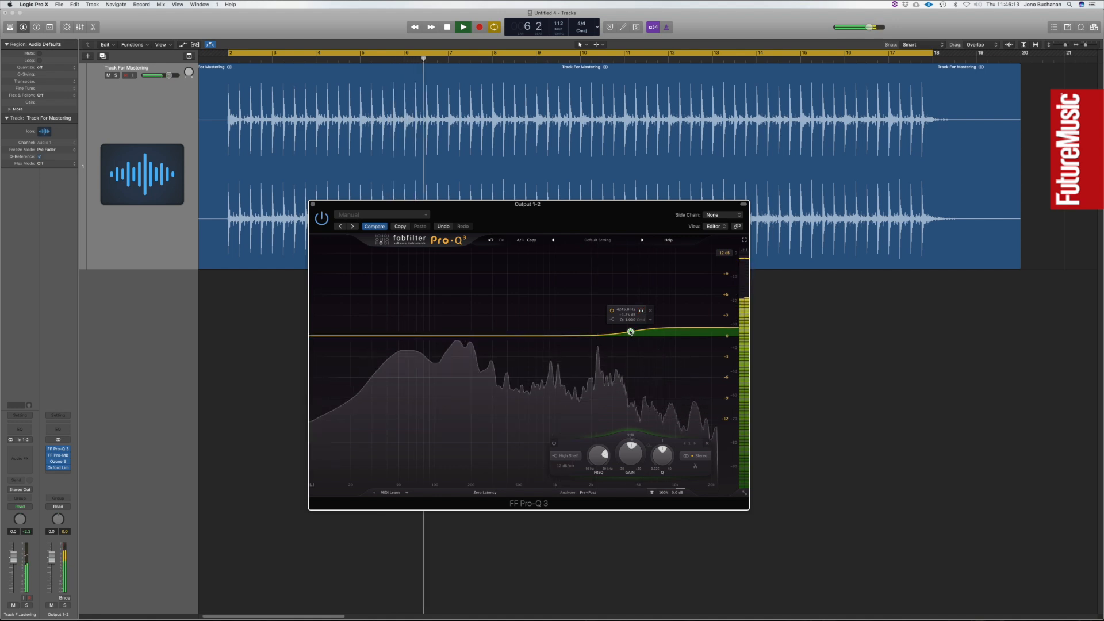
drag(631, 331, 647, 333)
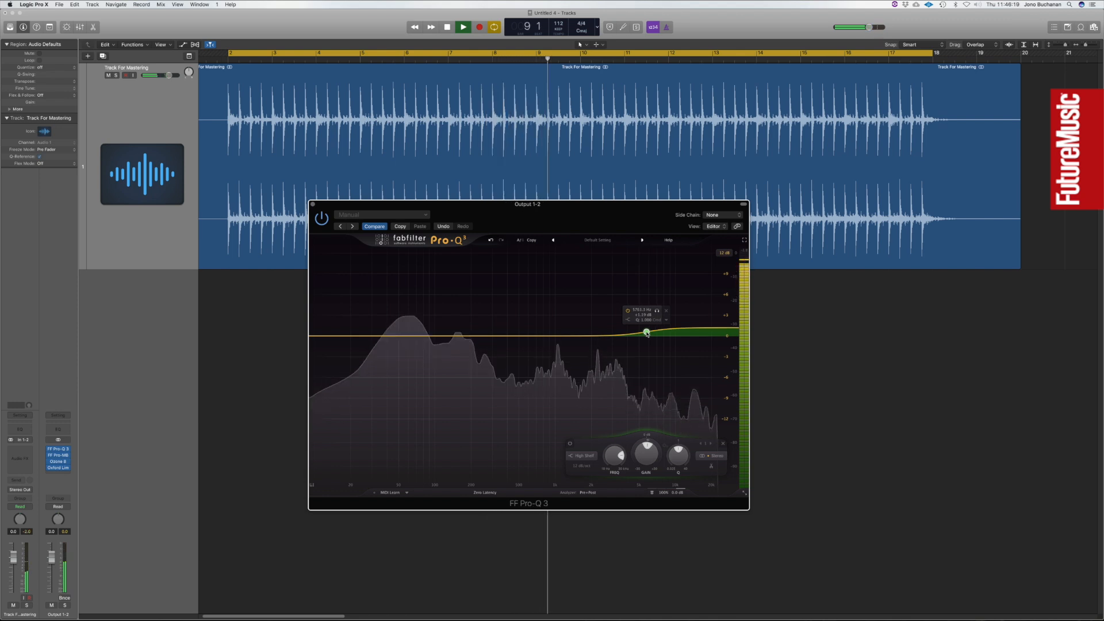
Compare the mix with Pro-Q 3 bypassed and enabled, set the shelf's gain to +1.33 dB, and stop playback.
click(322, 219)
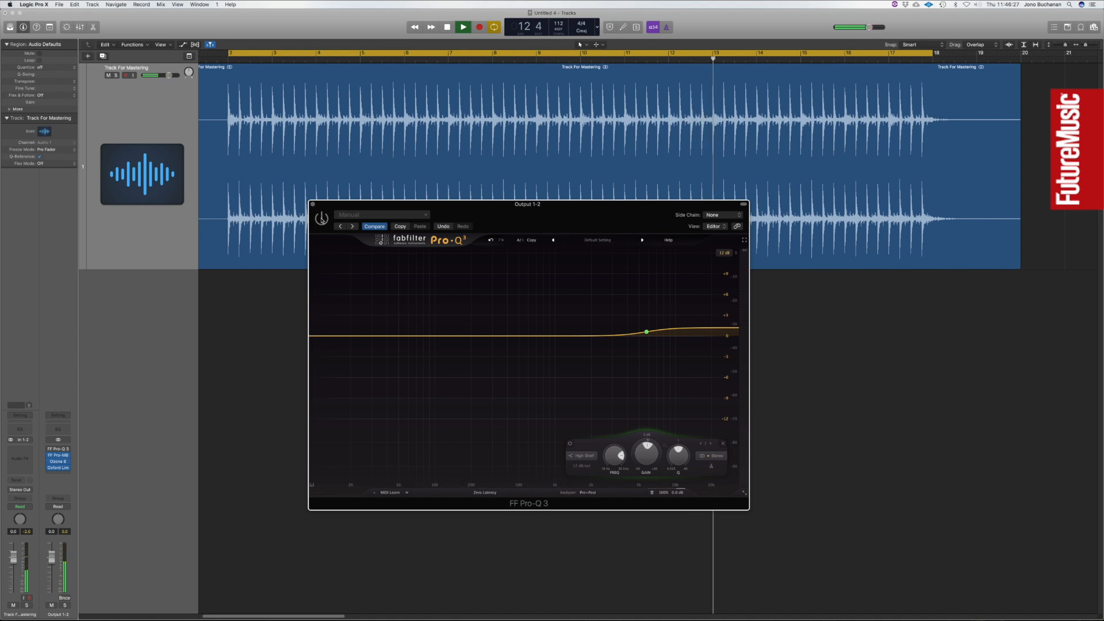
click(322, 219)
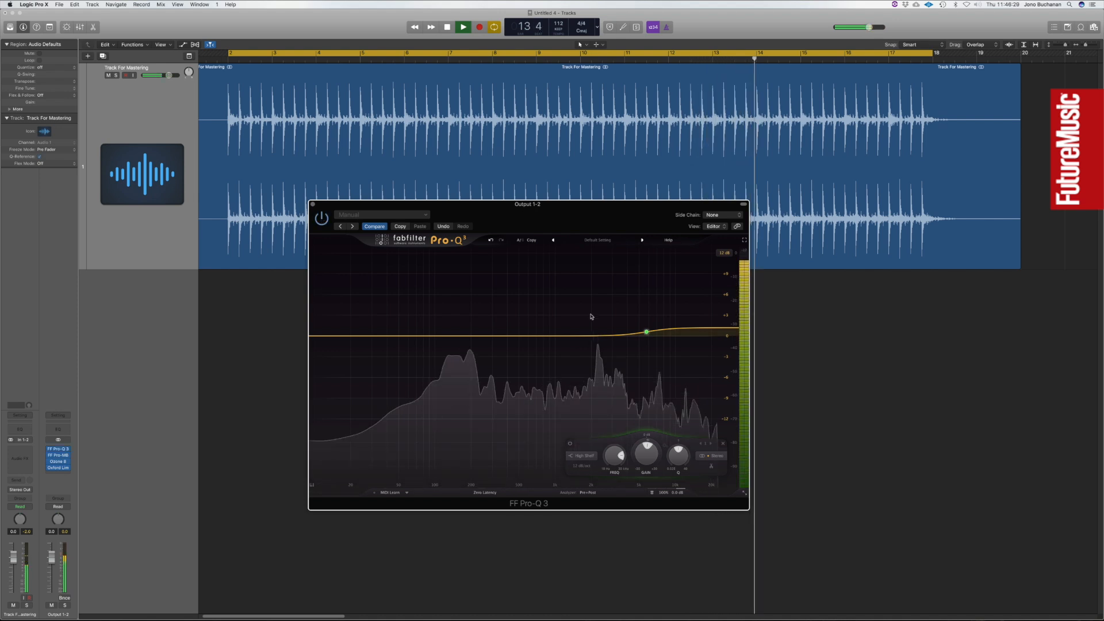
drag(646, 332, 645, 331)
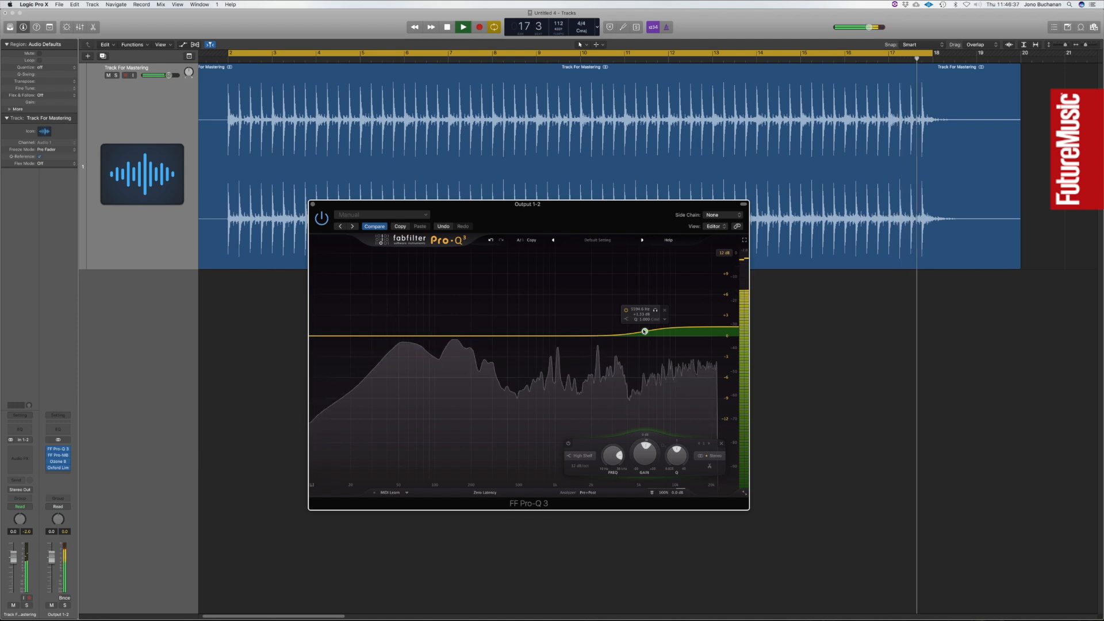
key(space)
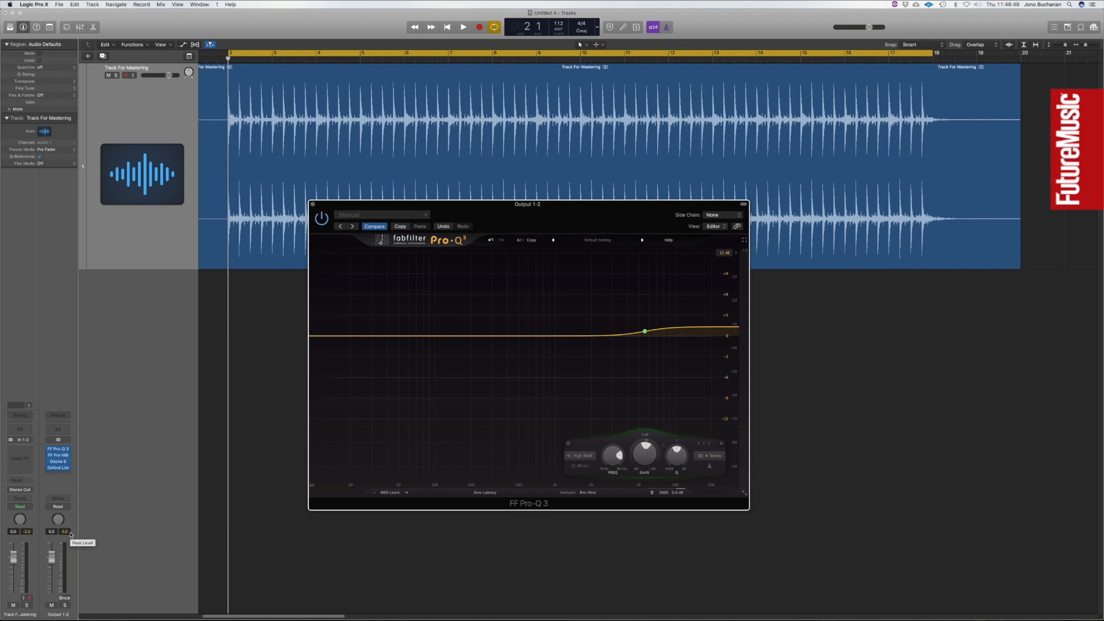
Close Pro-Q 3 and turn off cycle playback.
click(313, 204)
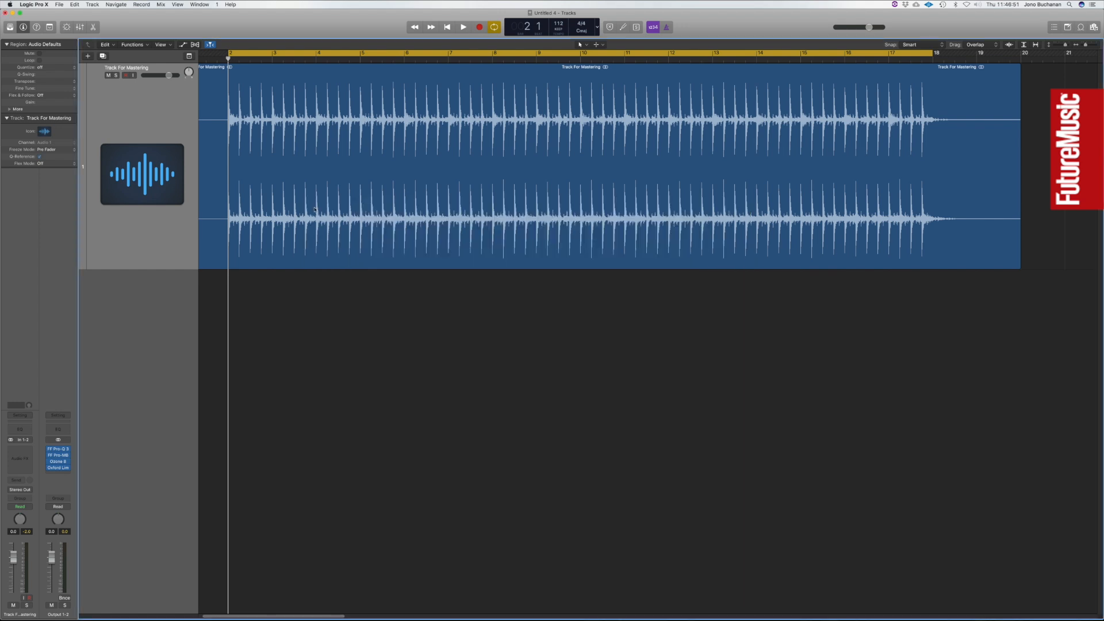
scroll(262, 230, left, 2)
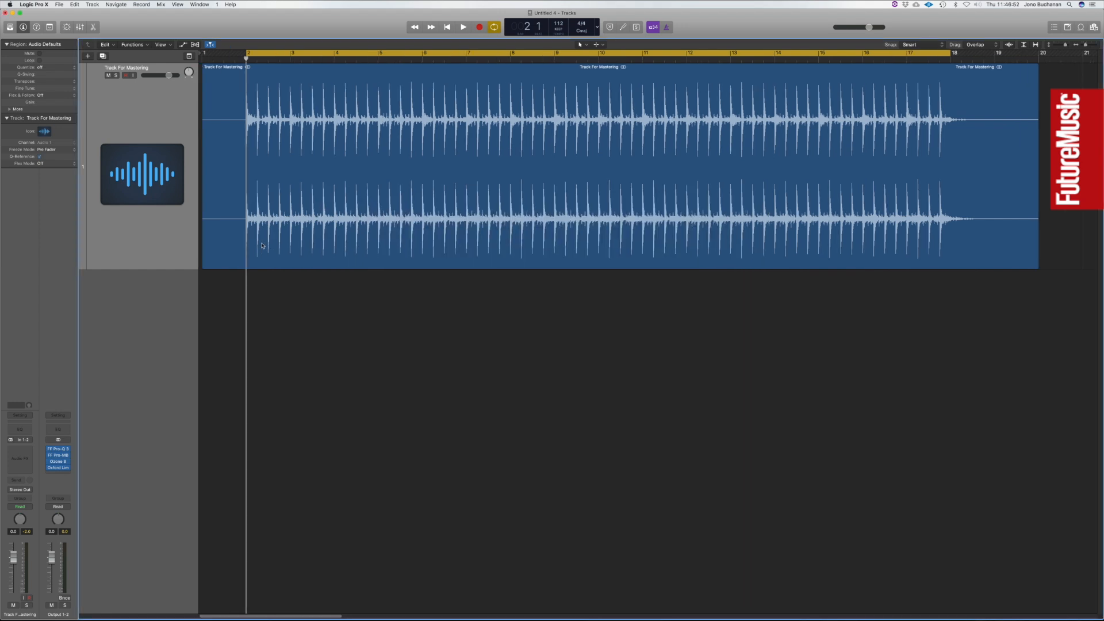
click(264, 55)
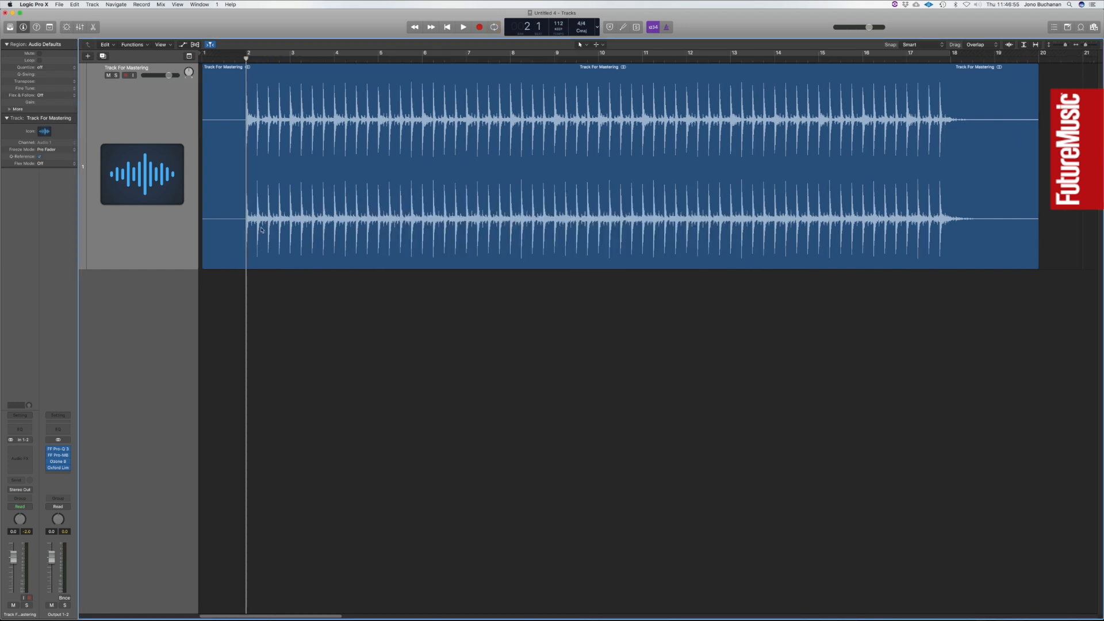
Trim the silence before the region's first beat and move the trimmed region to the start of the project.
scroll(262, 230, up, 6)
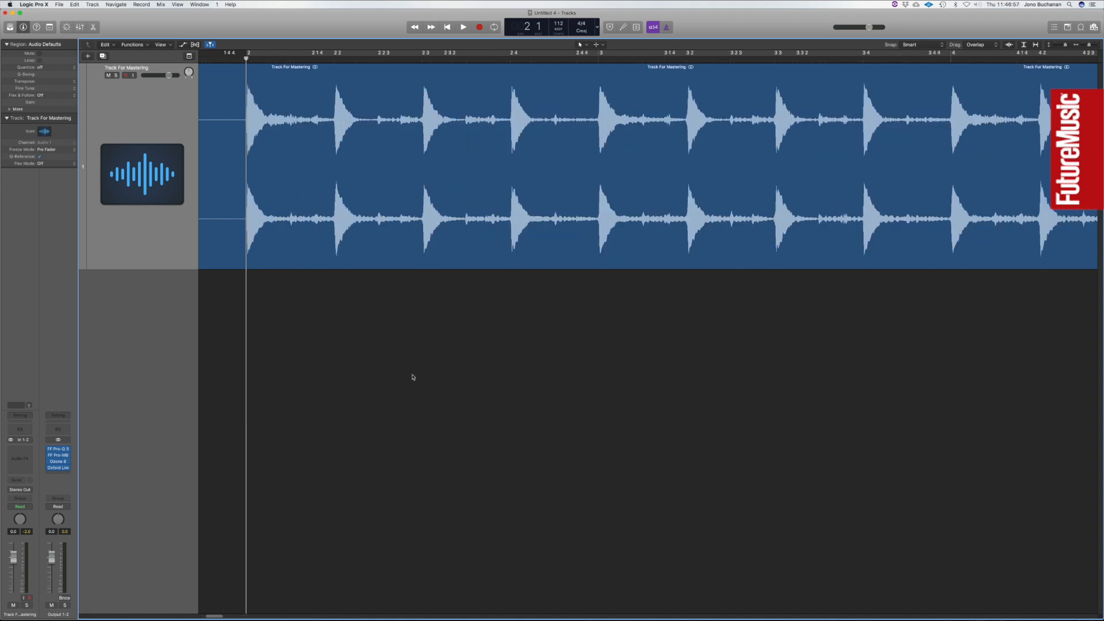
scroll(412, 377, left, 5)
drag(203, 268, 539, 274)
drag(546, 270, 553, 267)
key(Return)
key(semicolon)
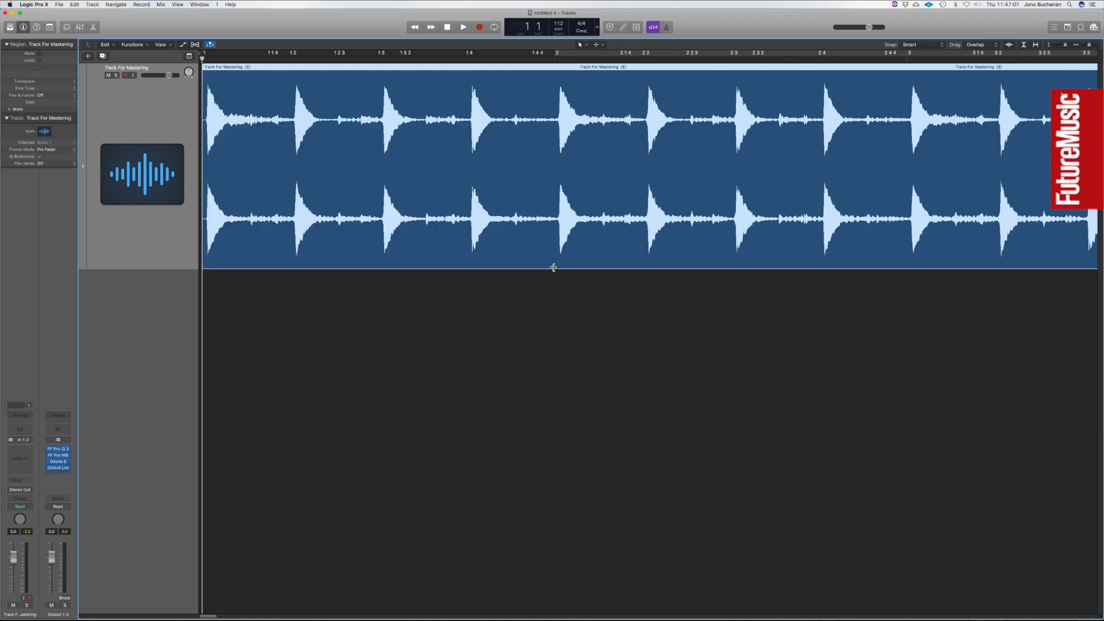
Add a fade-out from about bar 17 to the region's end with the Fade Tool and bow its curve outward.
key(super+Left)
key(super+Left)
key(super+Left)
key(super+Left)
key(super+Left)
key(super+Left)
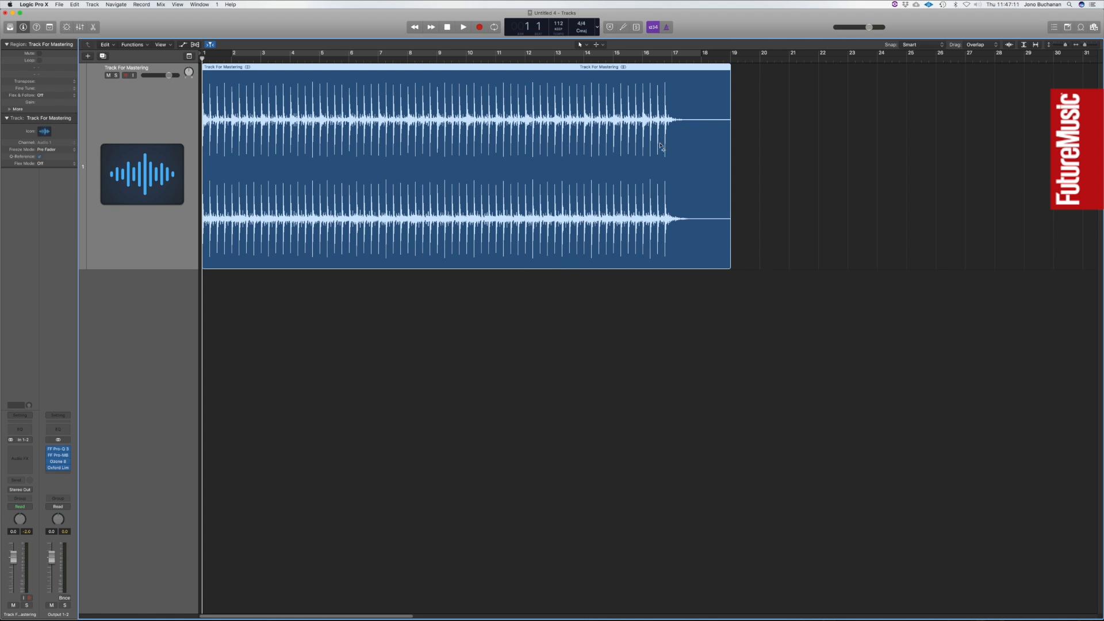
key(t)
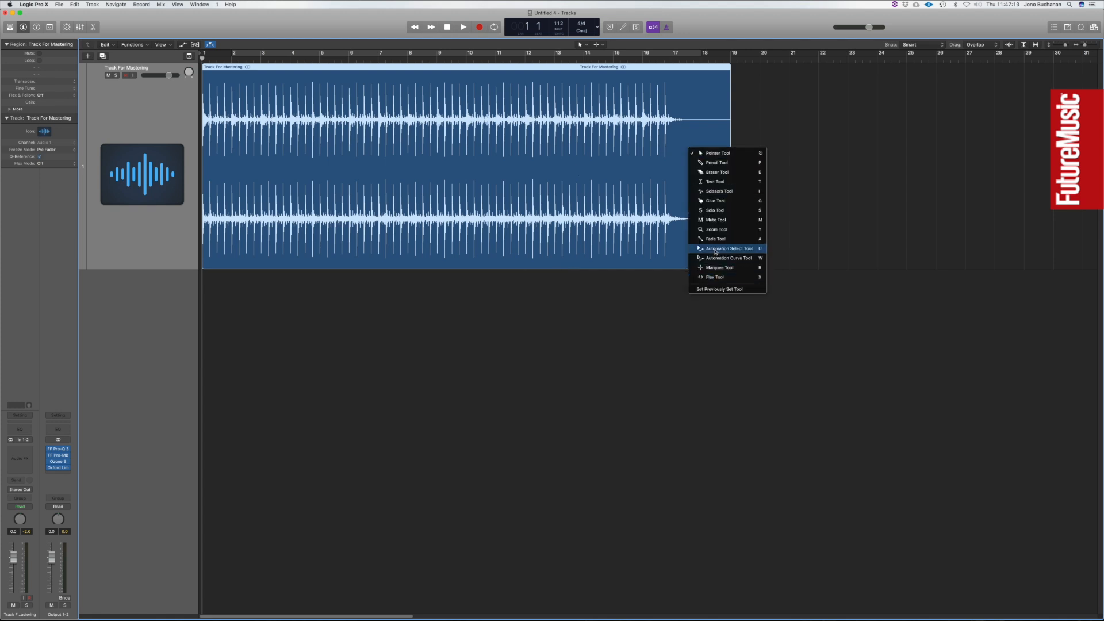
click(680, 107)
drag(675, 109, 796, 132)
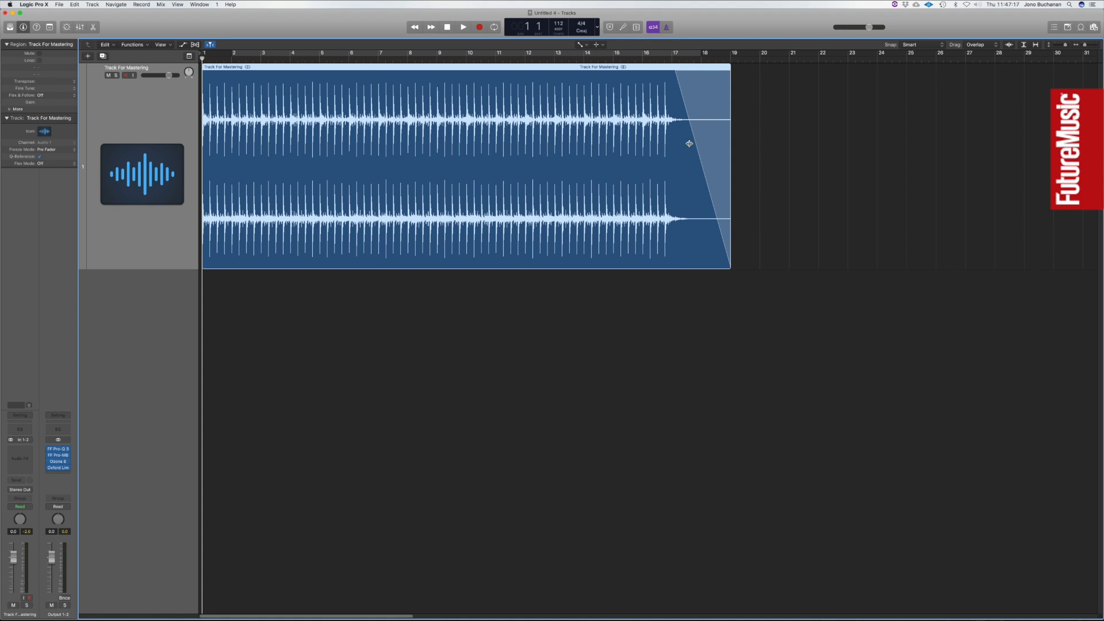
drag(697, 149, 699, 148)
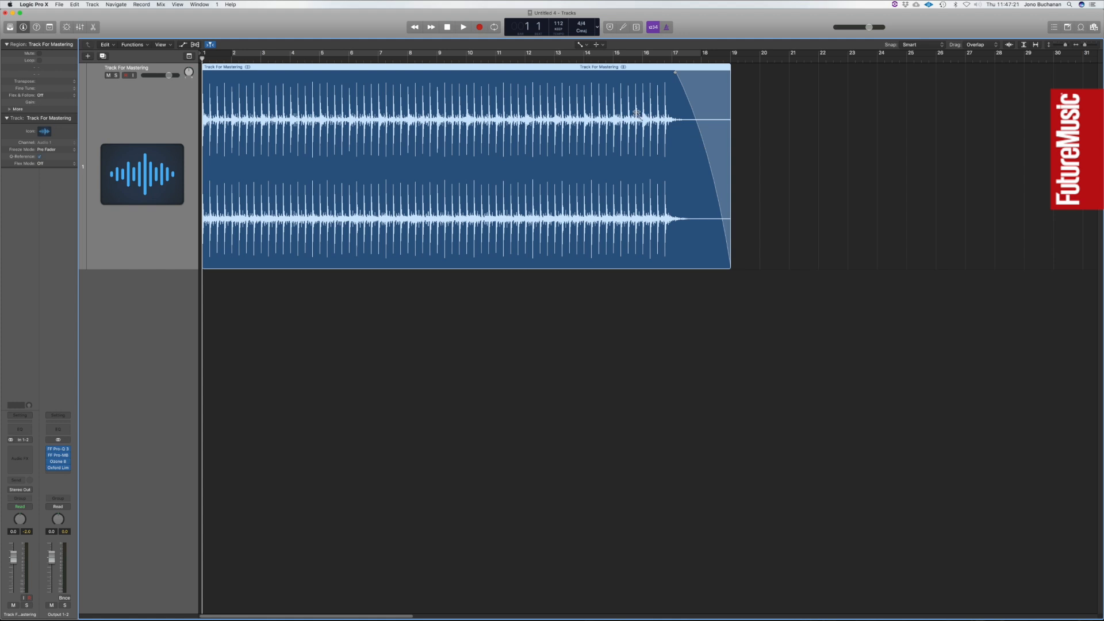